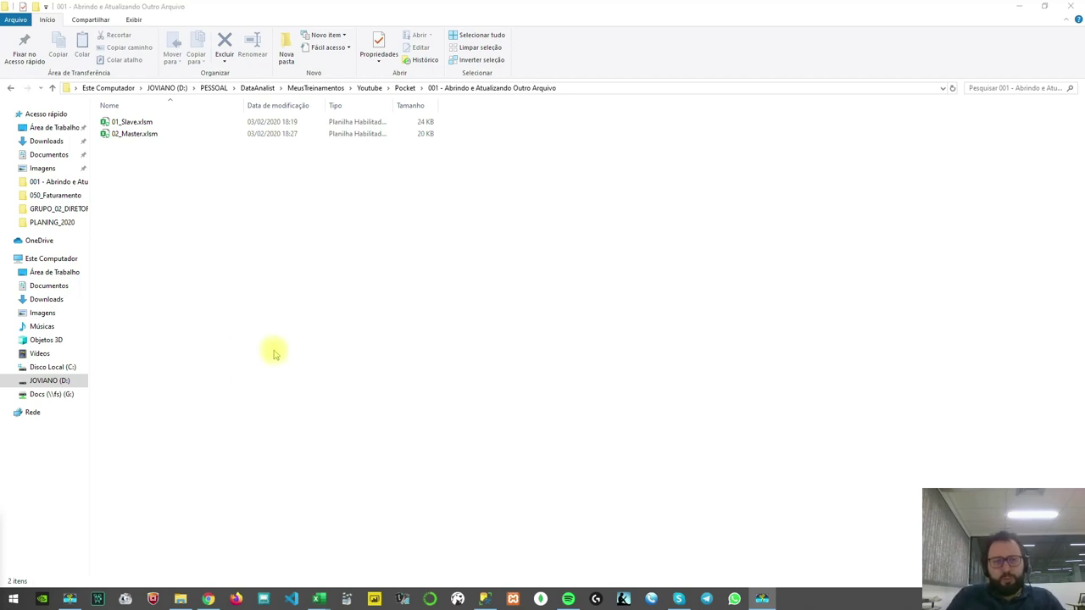
Step: Select 01_Slave.xlsm and 02_Master.xlsm in the tutorial folder and open them in Excel
{"action": "left_click", "coordinate": [329, 319]}
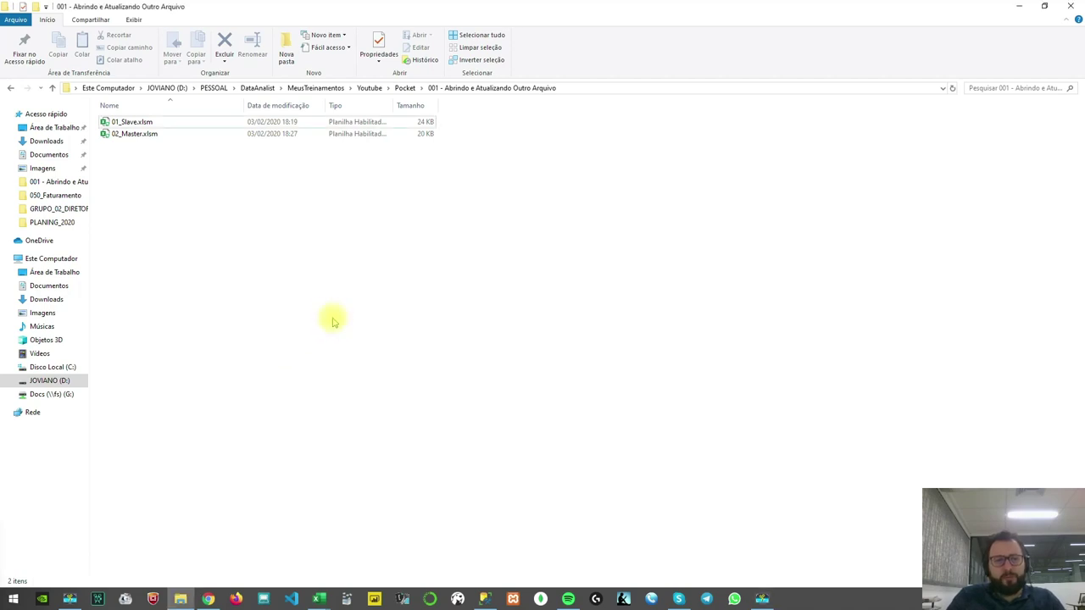
{"action": "left_click", "coordinate": [125, 136]}
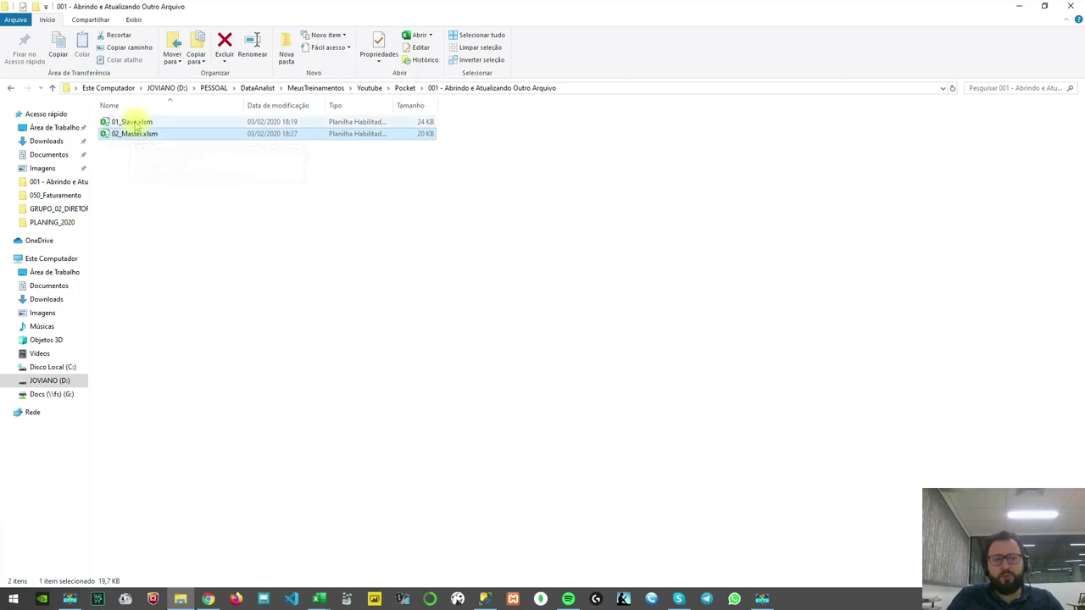
{"action": "left_click", "coordinate": [135, 123]}
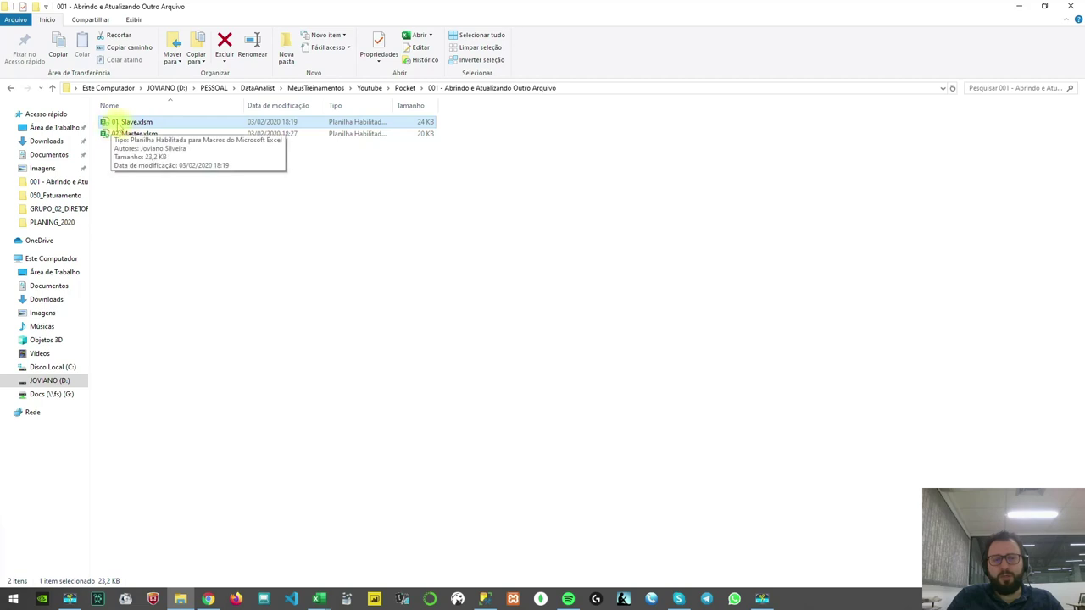
{"action": "left_click", "coordinate": [137, 134]}
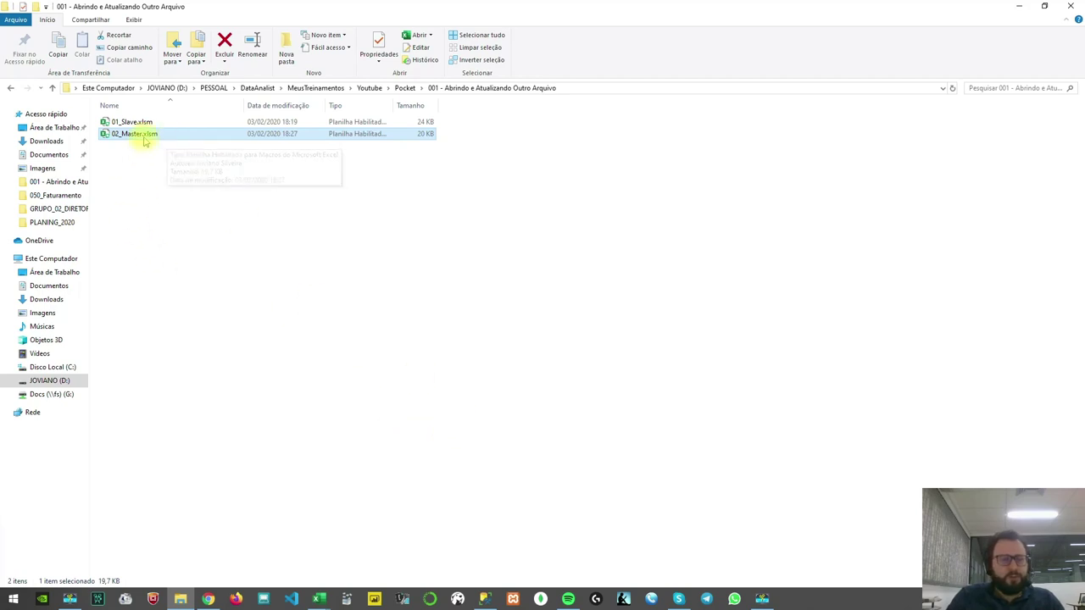
{"action": "left_click", "coordinate": [135, 124]}
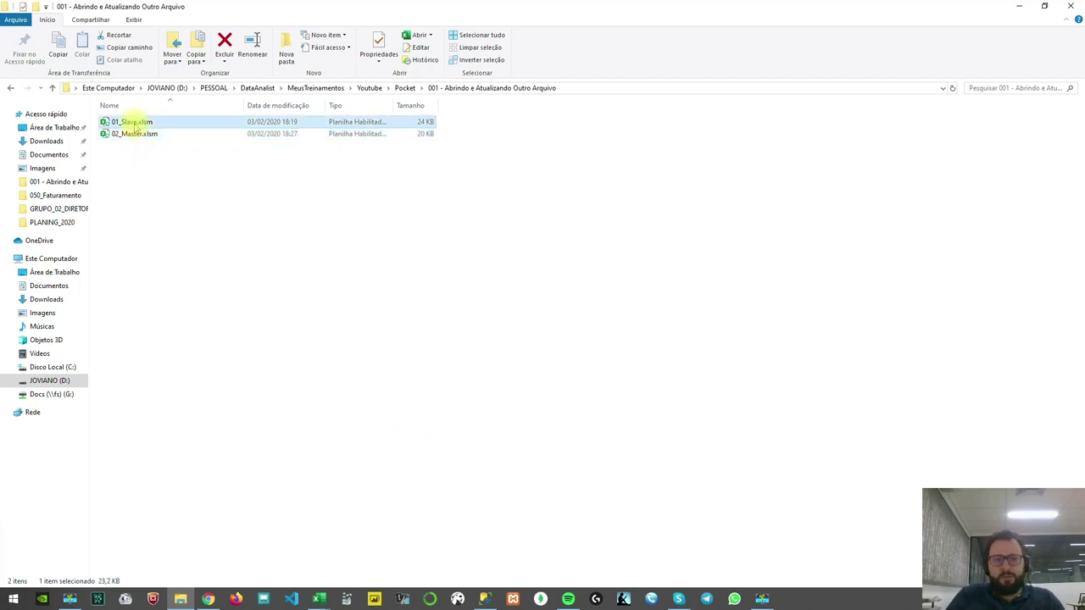
{"action": "key", "text": "alt+Tab"}
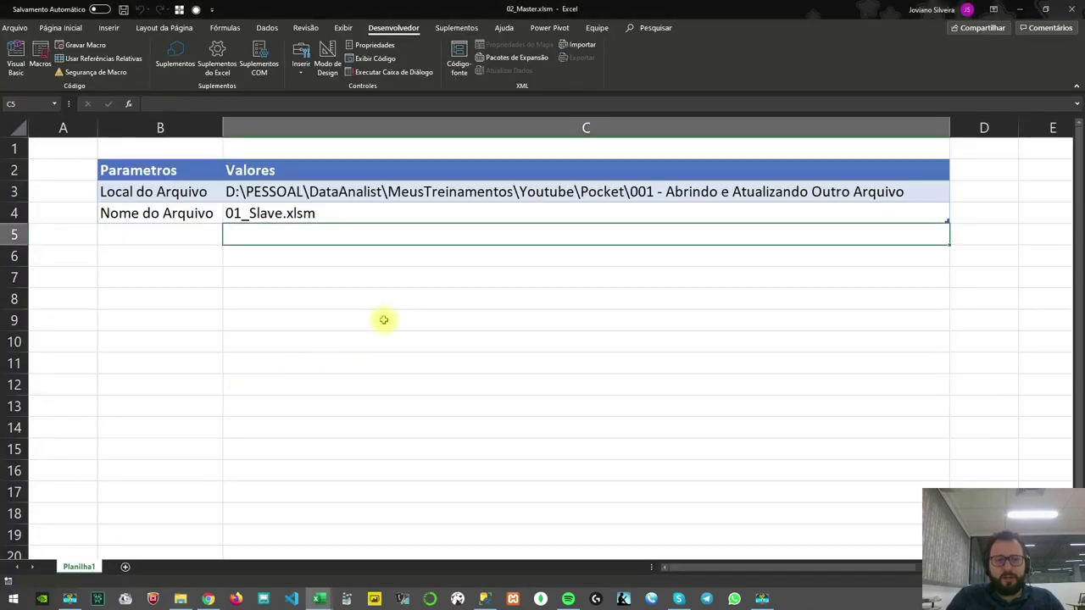
Step: Open 01_Slave.xlsm's Consulta query in Power Query Editor from Dados > Consultas e Conexões
{"action": "left_click", "coordinate": [381, 308]}
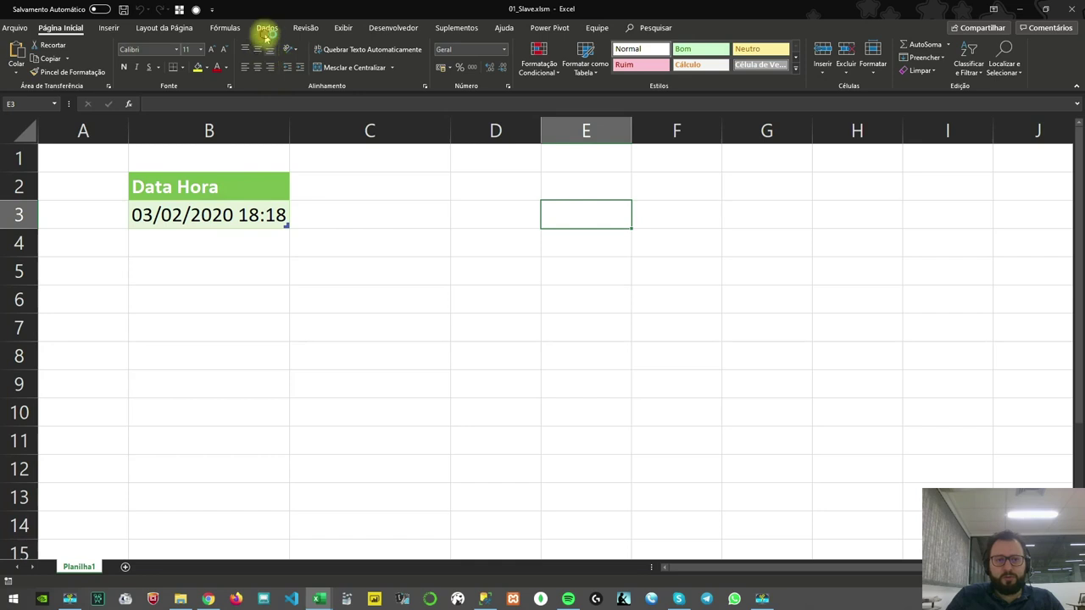
{"action": "left_click", "coordinate": [267, 28]}
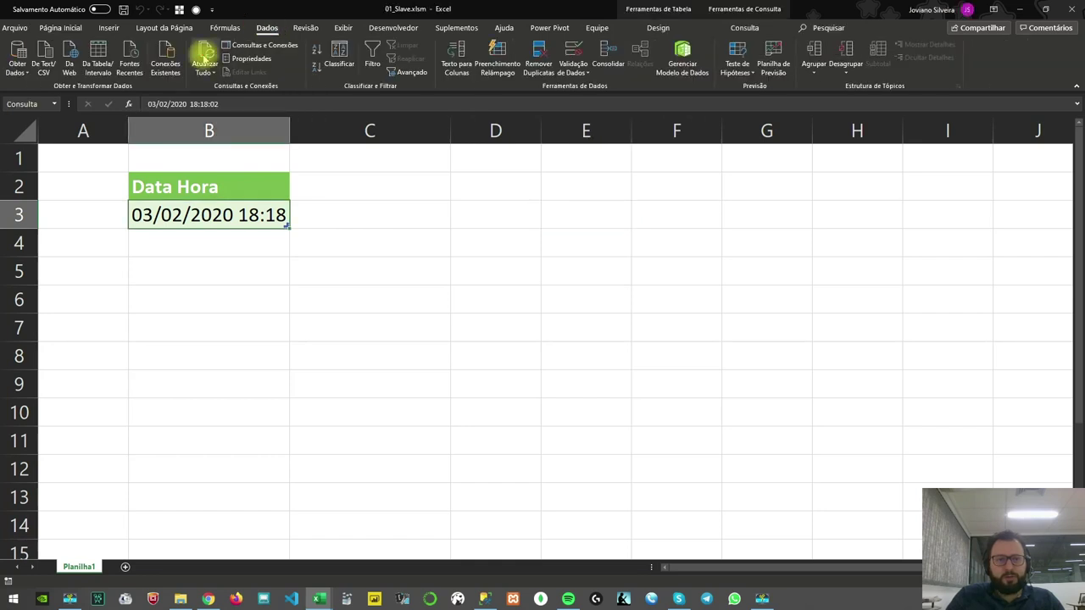
{"action": "left_click", "coordinate": [258, 45]}
{"action": "left_click", "coordinate": [966, 194]}
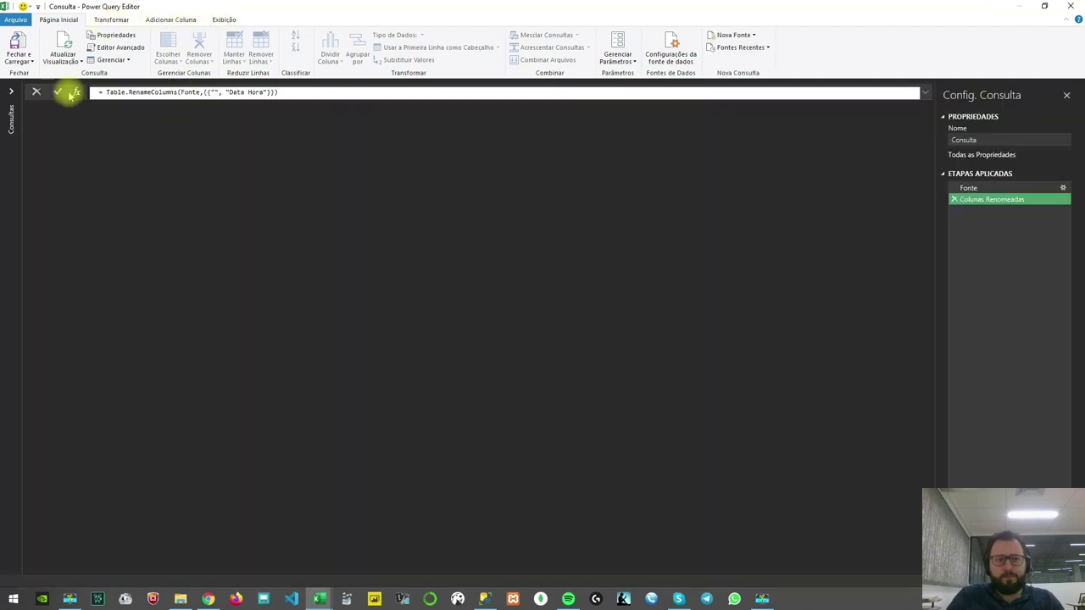
Step: Inspect the Fonte step's Sql.Database formula reading the DW_SUCOS database, then Fechar e Carregar
{"action": "left_click", "coordinate": [969, 187]}
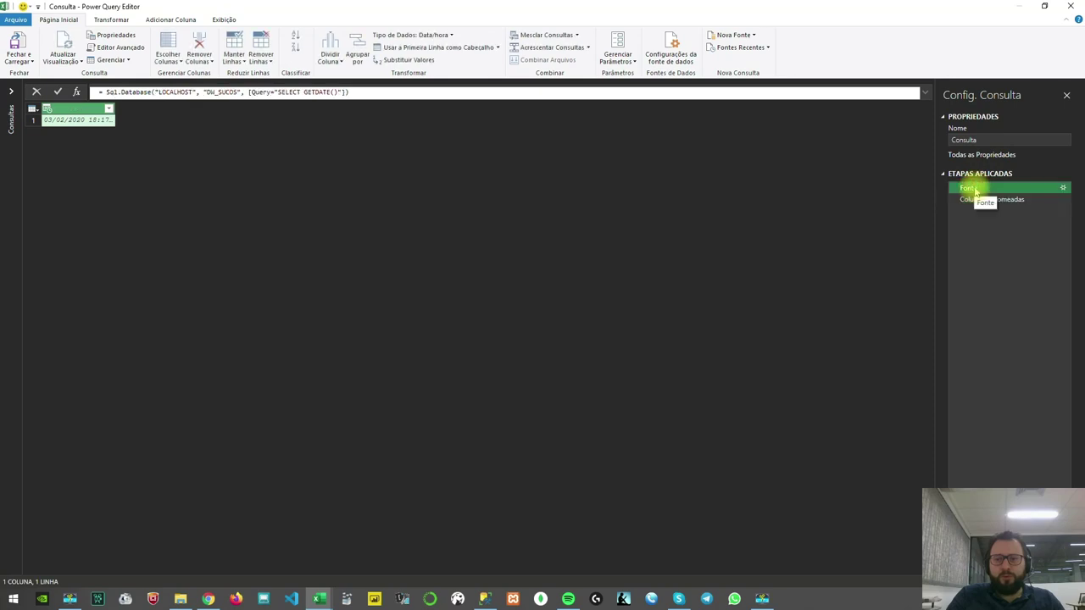
{"action": "left_click", "coordinate": [169, 91]}
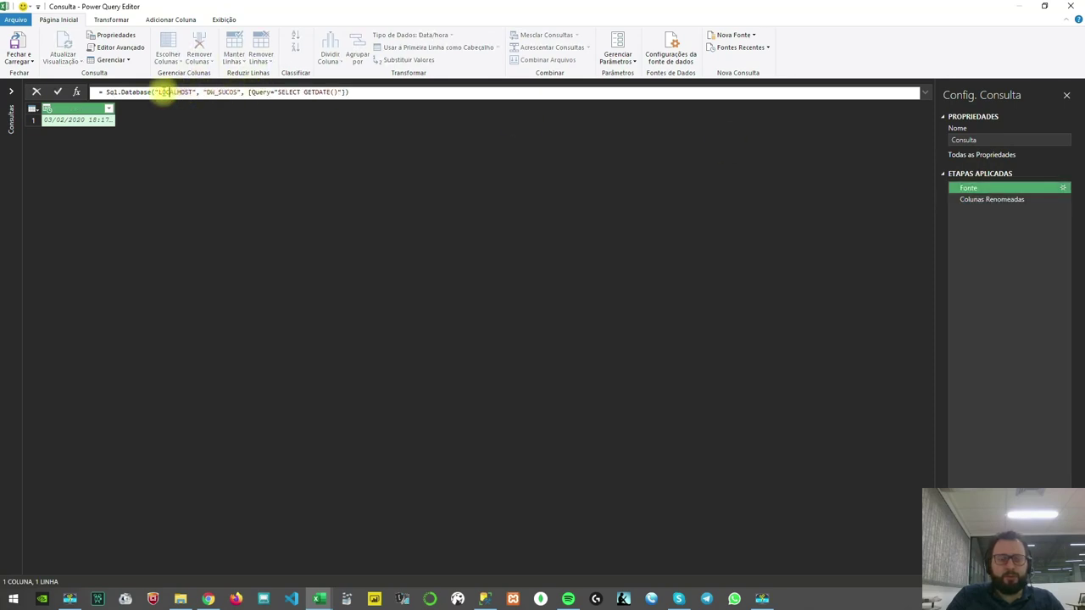
{"action": "left_click_drag", "start_coordinate": [211, 92], "coordinate": [339, 93]}
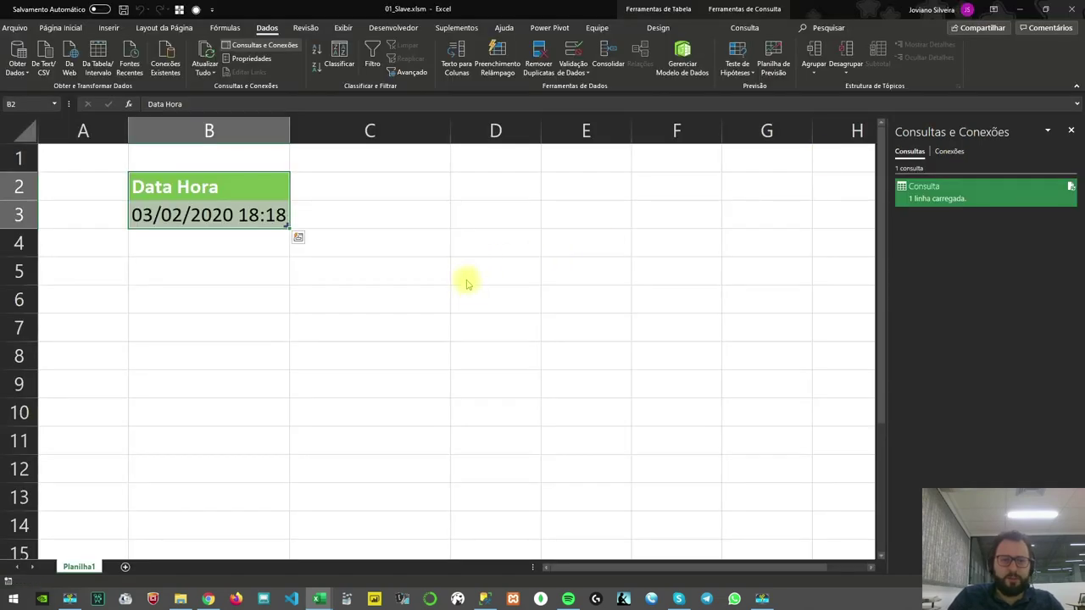
{"action": "left_click", "coordinate": [392, 235]}
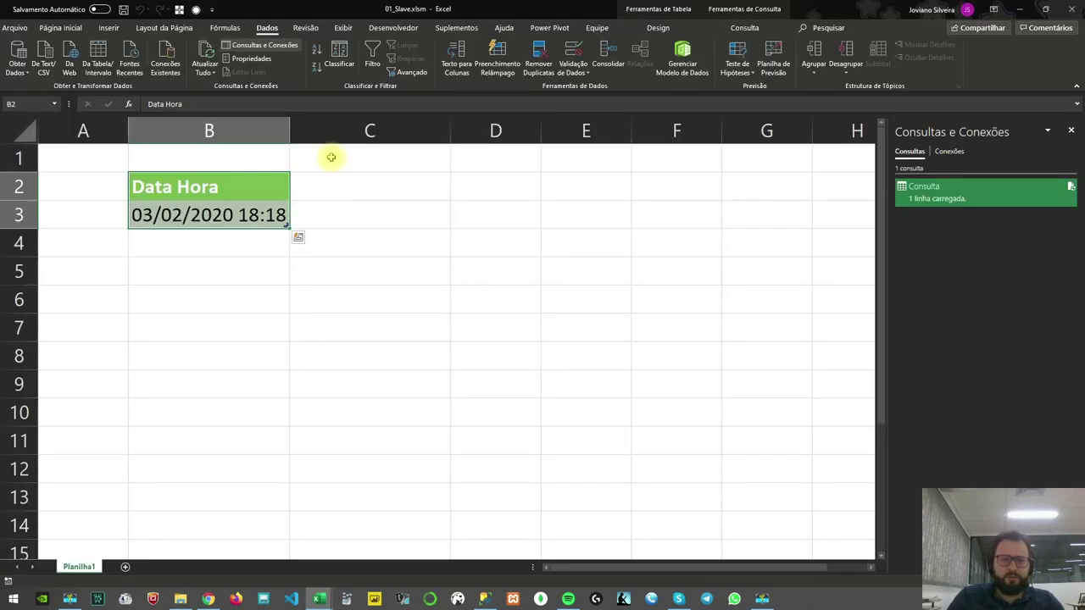
Step: Refresh the Consulta query so Data Hora shows 18:32, then close 01_Slave.xlsm without saving
{"action": "left_click", "coordinate": [205, 51]}
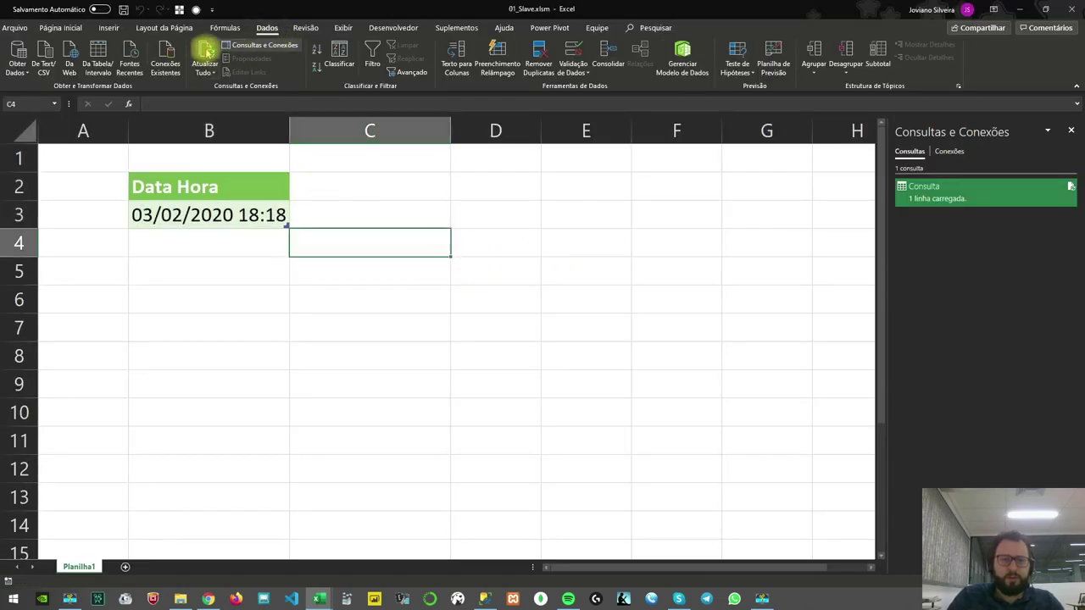
{"action": "left_click", "coordinate": [254, 215]}
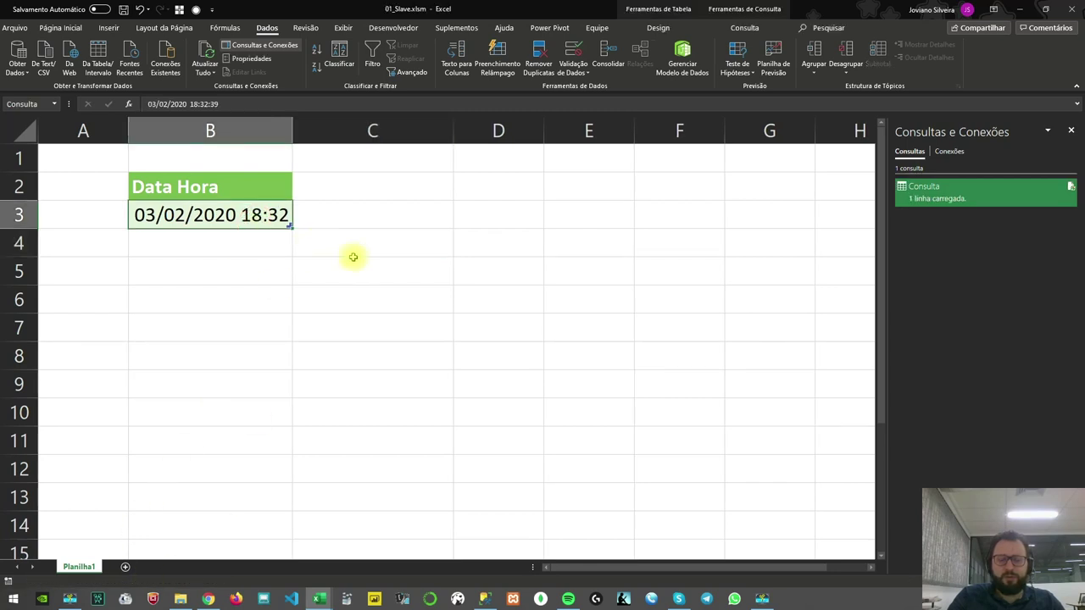
{"action": "left_click", "coordinate": [496, 212]}
{"action": "left_click", "coordinate": [1072, 6]}
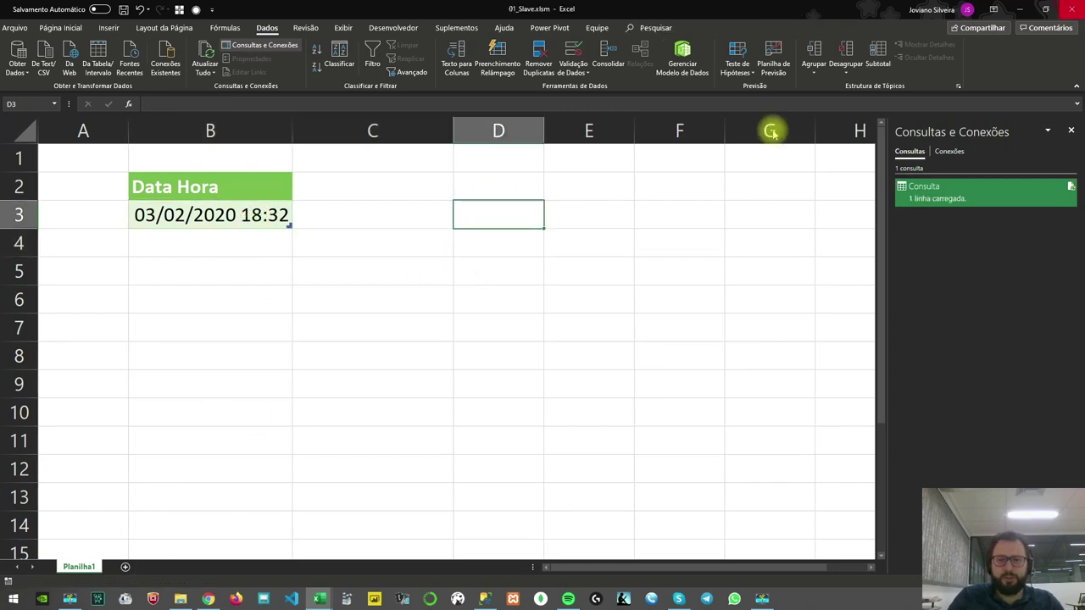
{"action": "left_click", "coordinate": [544, 312]}
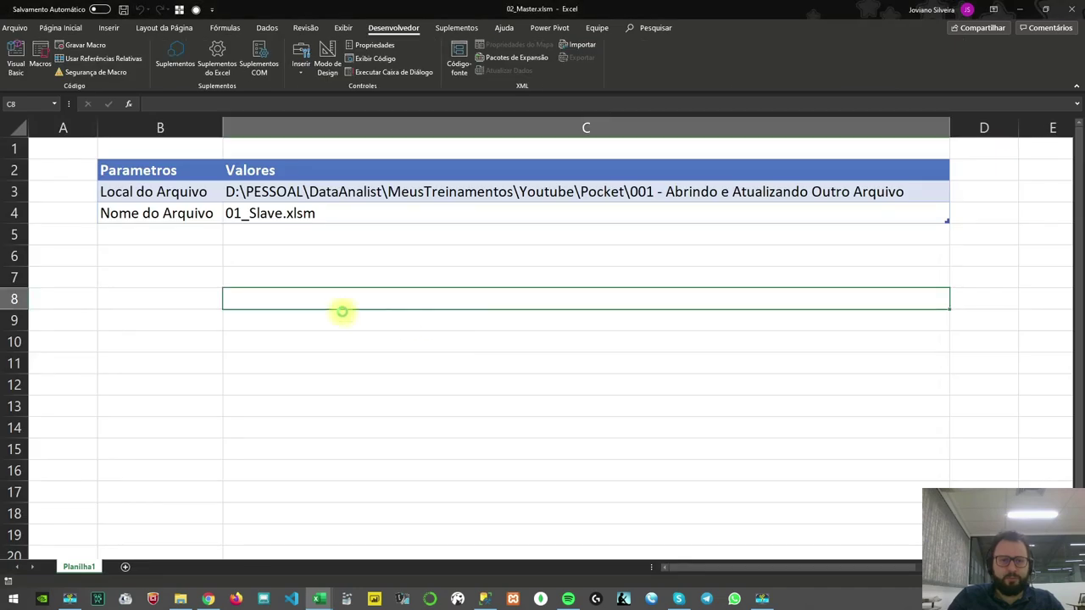
Step: Review 02_Master's parameters table with the C3 folder path, then open the Visual Basic editor
{"action": "left_click", "coordinate": [351, 195]}
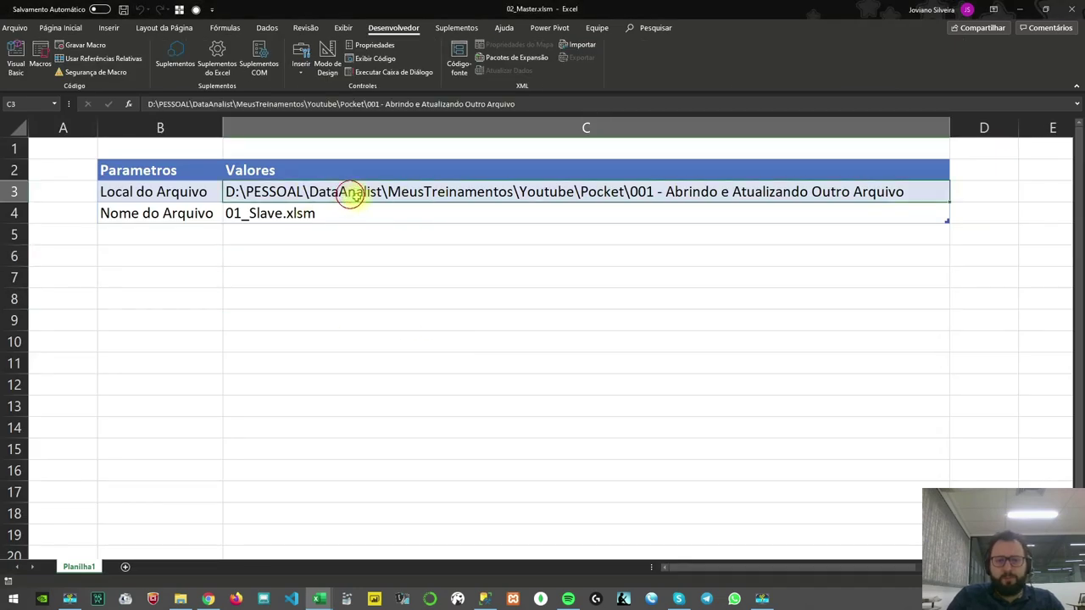
{"action": "key", "text": "ctrl+a"}
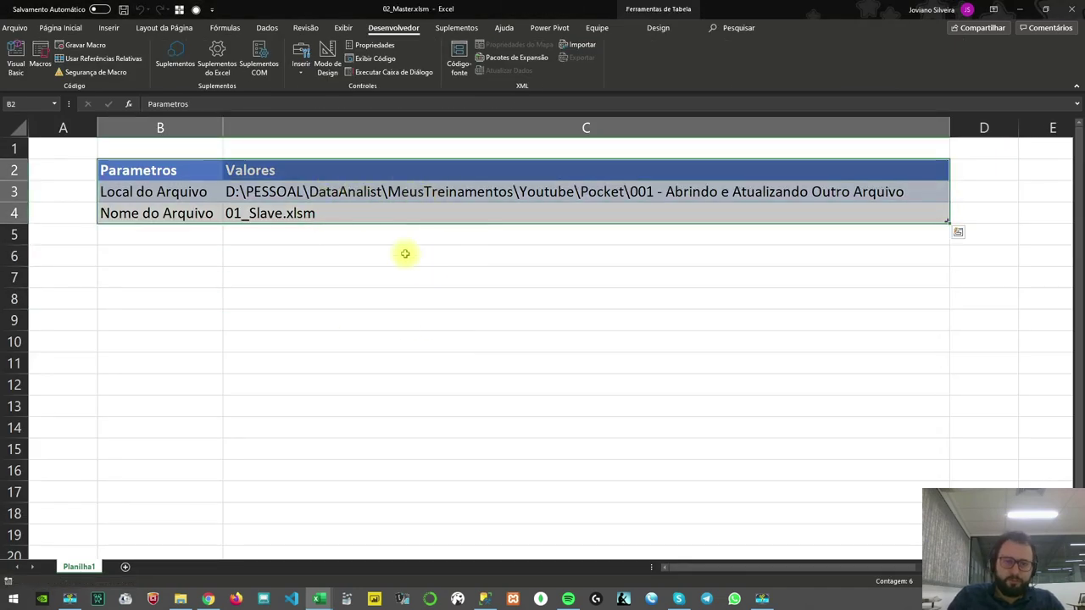
{"action": "left_click", "coordinate": [351, 262]}
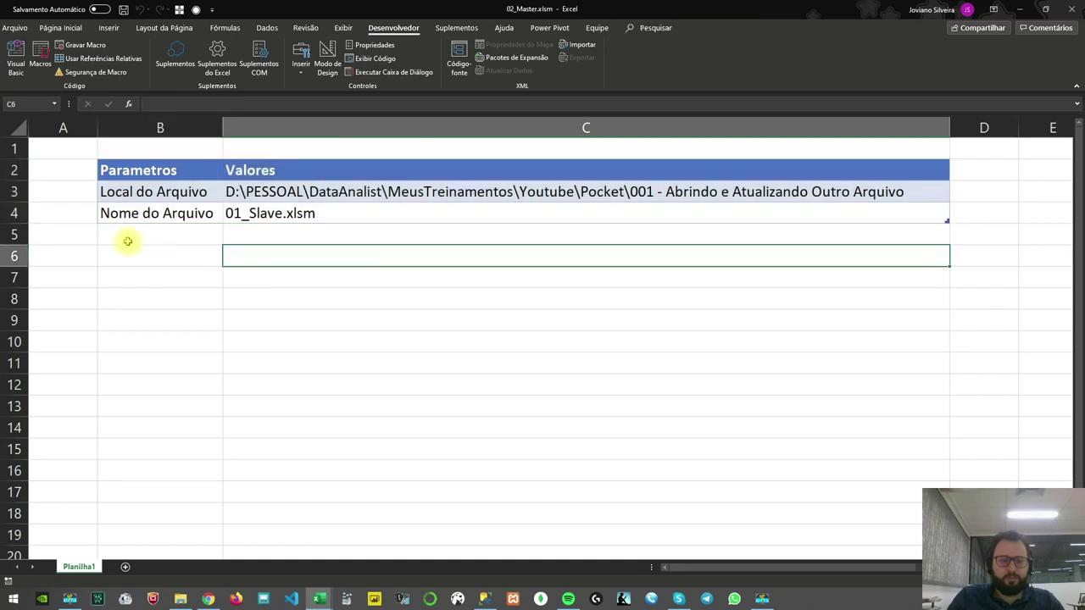
{"action": "left_click", "coordinate": [150, 259]}
{"action": "left_click", "coordinate": [297, 258]}
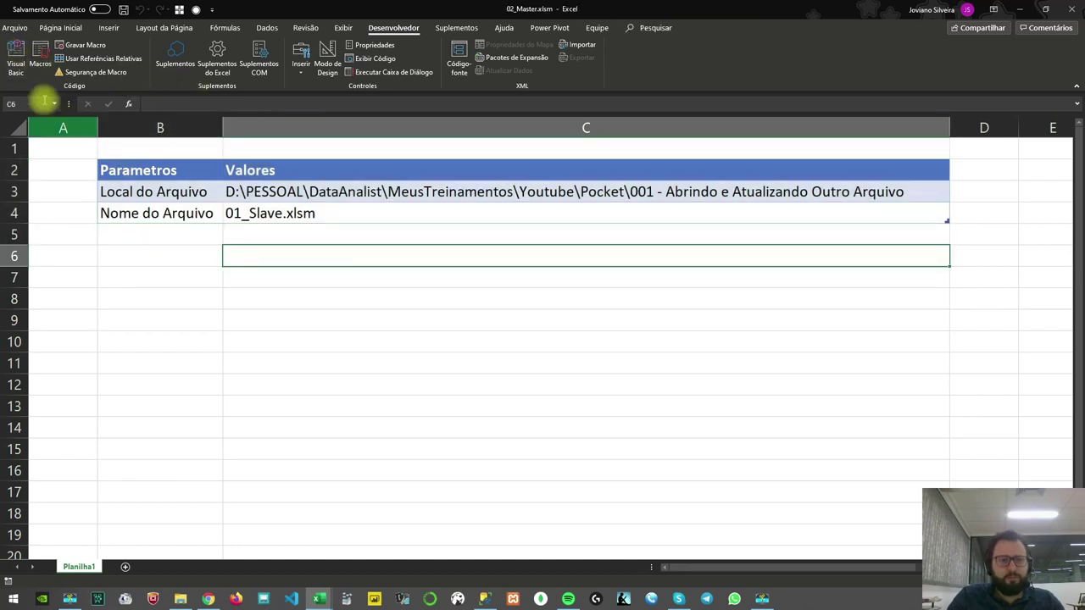
{"action": "left_click", "coordinate": [13, 55]}
{"action": "left_click", "coordinate": [392, 131]}
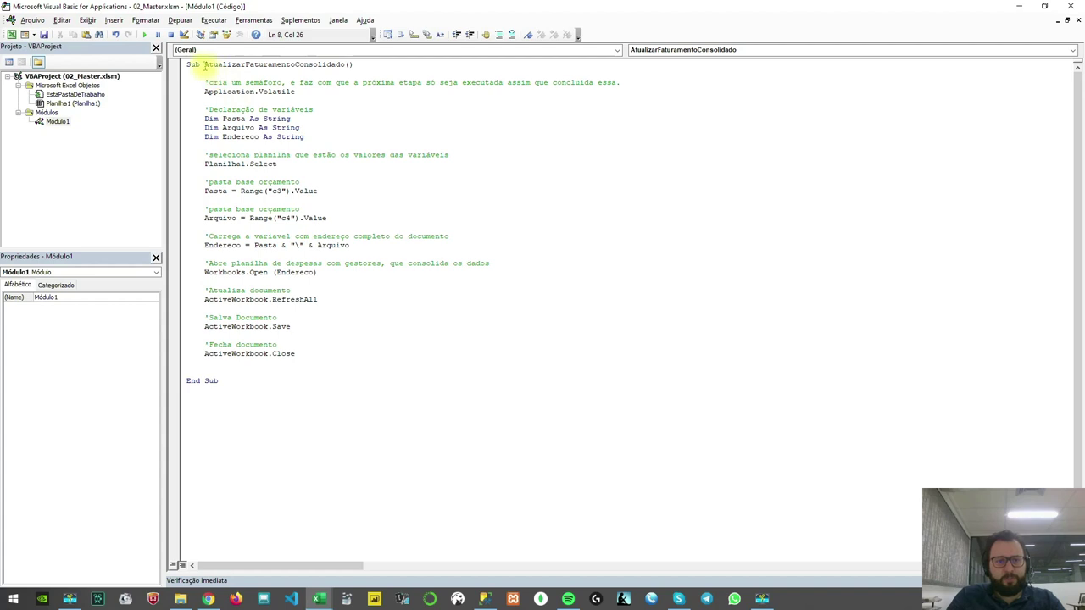
Step: Rename Módulo1's macro AtualizarFaturamentoConsolidado to Atualizar
{"action": "right_click", "coordinate": [57, 121]}
{"action": "mouse_move", "coordinate": [84, 204]}
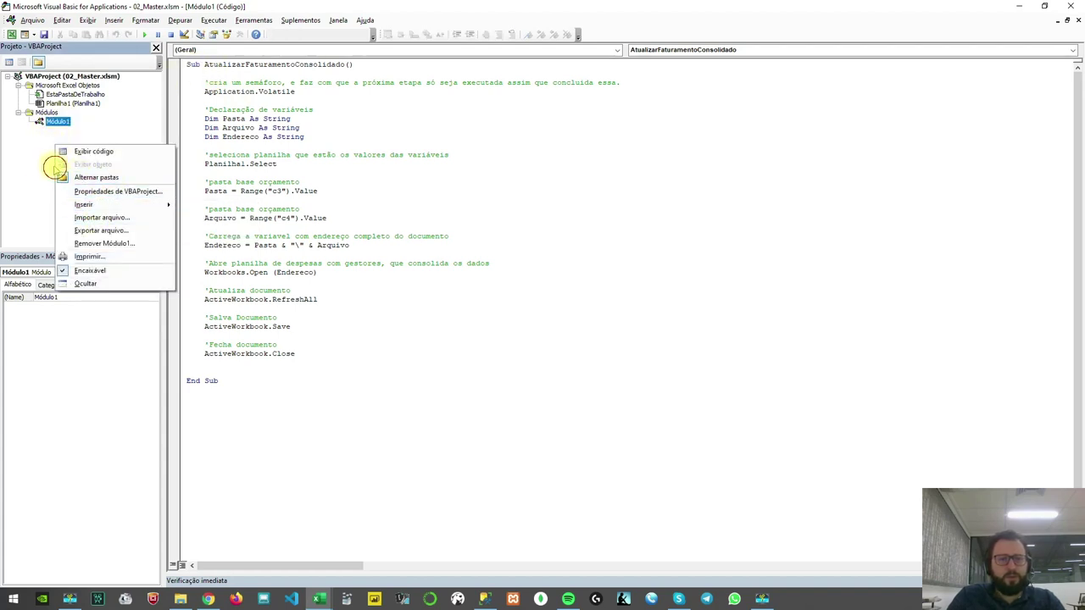
{"action": "left_click", "coordinate": [213, 73]}
{"action": "double_click", "coordinate": [212, 64]}
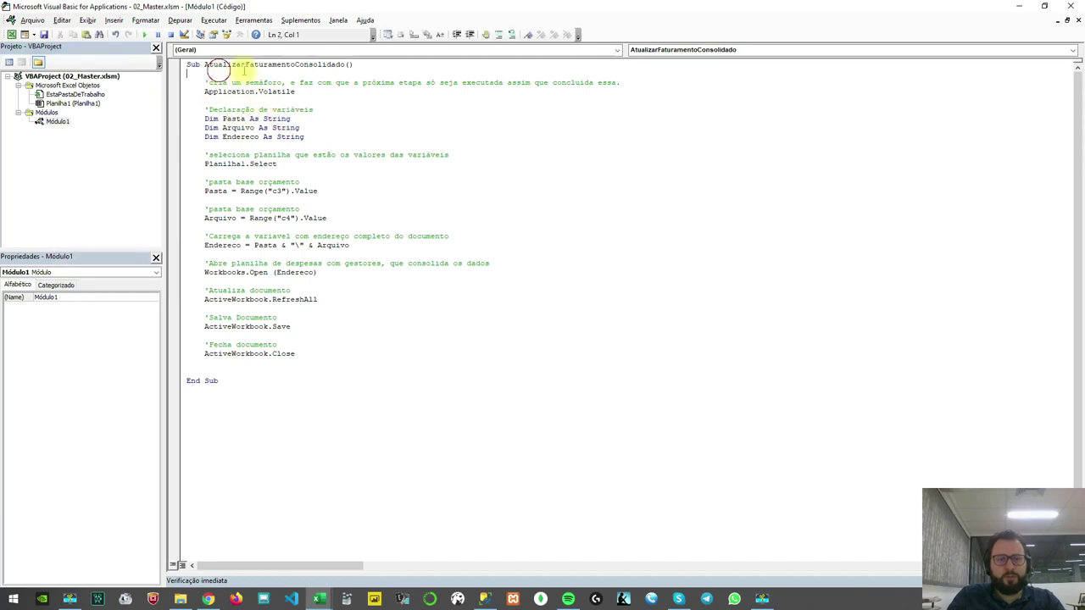
{"action": "left_click", "coordinate": [209, 64]}
{"action": "left_click_drag", "start_coordinate": [209, 64], "coordinate": [311, 66]}
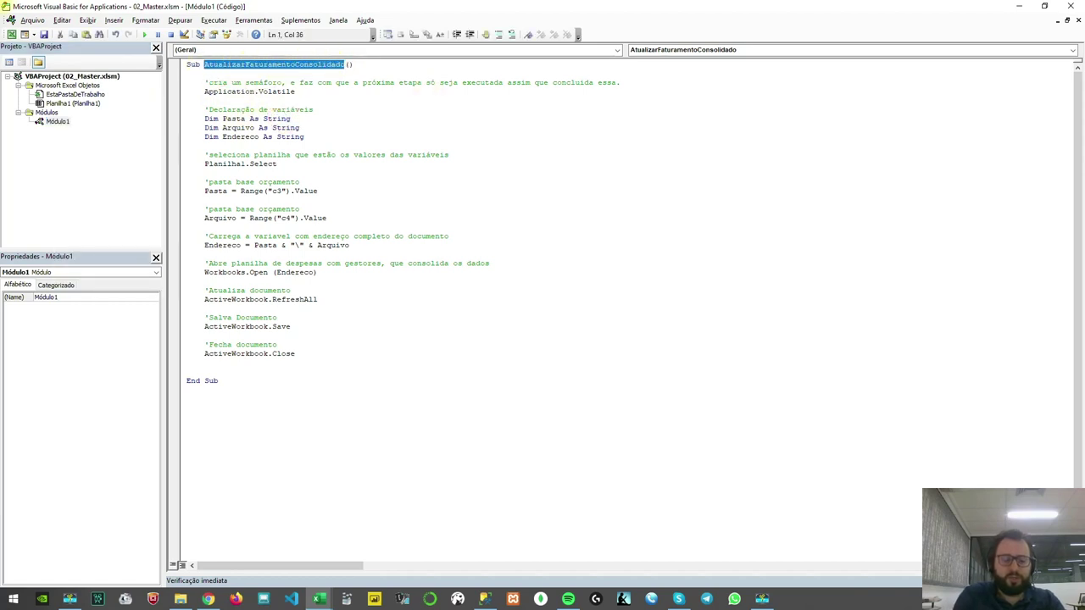
{"action": "type", "text": "Atualizar"}
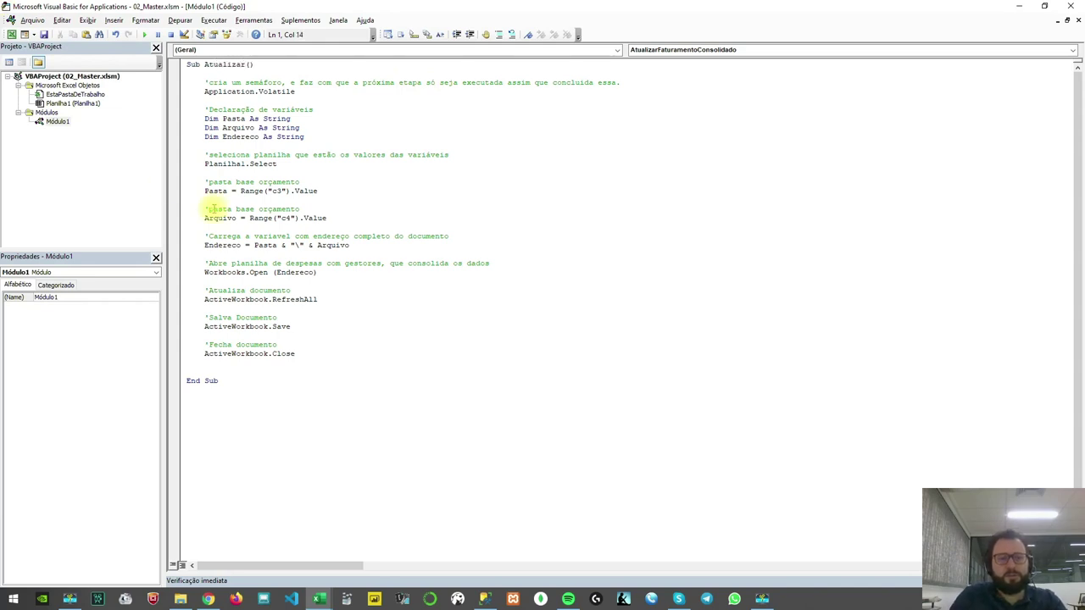
Step: Review the Application.Volatile comment and variable declarations, then restore the editor to a smaller window
{"action": "left_click_drag", "start_coordinate": [206, 82], "coordinate": [565, 83]}
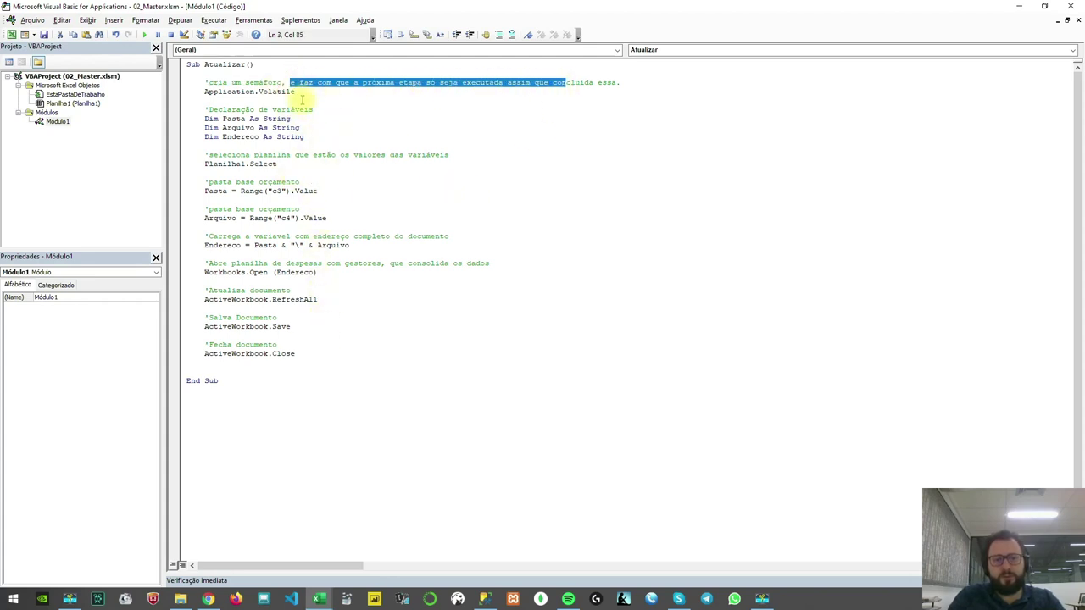
{"action": "left_click", "coordinate": [360, 184]}
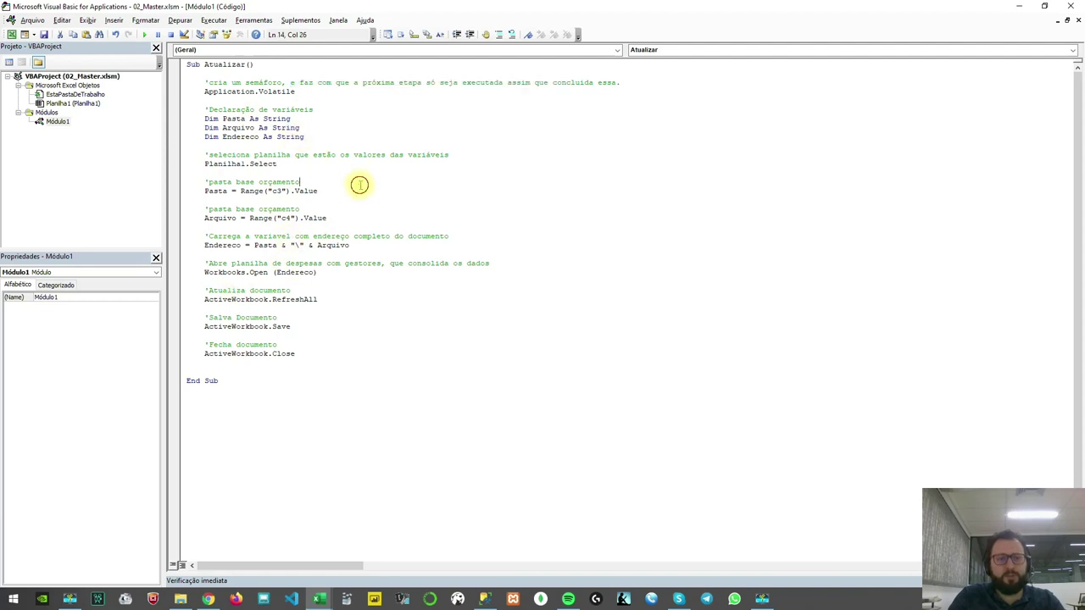
{"action": "left_click_drag", "start_coordinate": [193, 108], "coordinate": [304, 138]}
{"action": "left_click", "coordinate": [348, 129]}
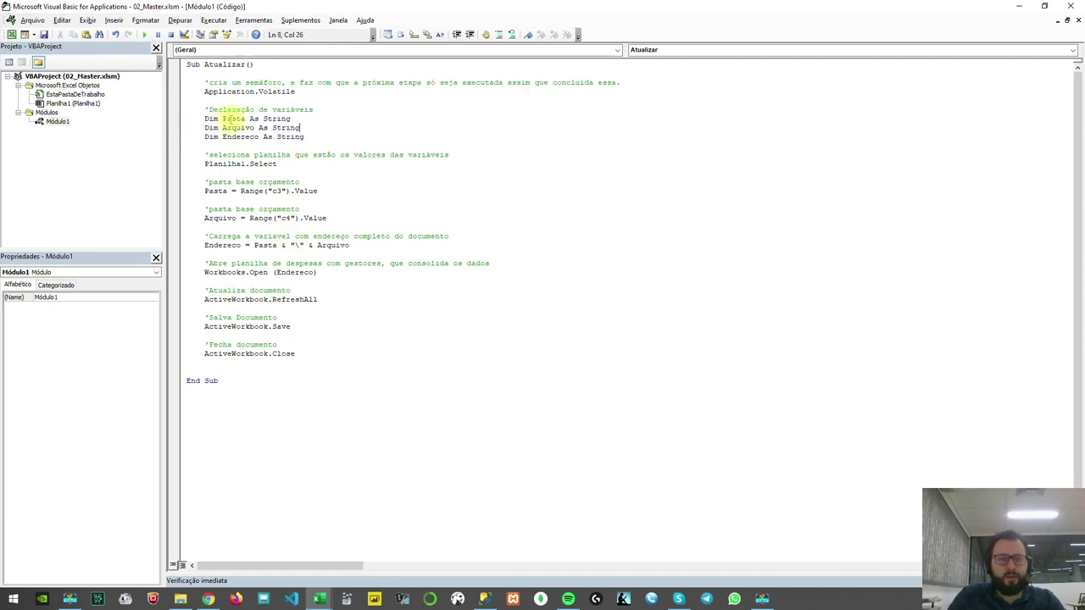
{"action": "double_click", "coordinate": [284, 7]}
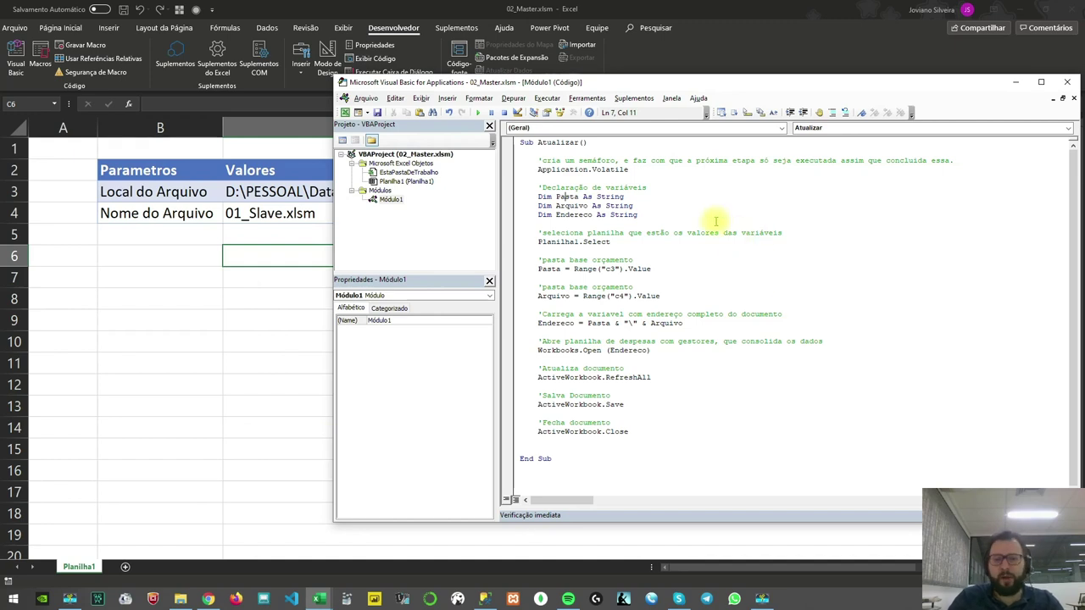
{"action": "left_click", "coordinate": [583, 214]}
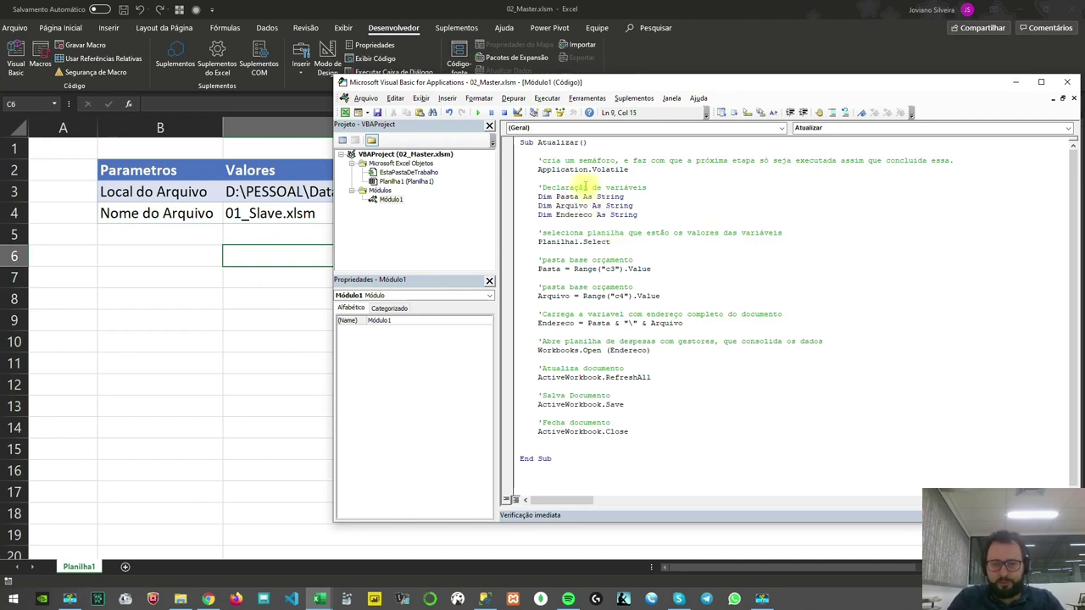
{"action": "left_click", "coordinate": [653, 179]}
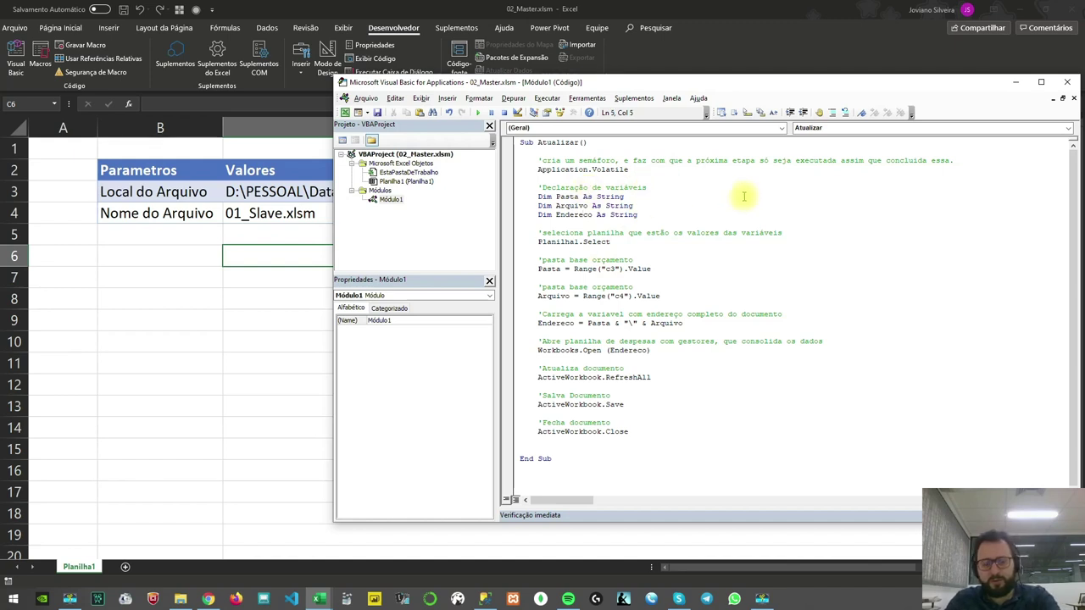
Step: Step through Atualizar with F8: open 01_Slave.xlsm, refresh Data Hora to 18:34, save and close
{"action": "key", "text": "F8"}
{"action": "key", "text": "F8"}
{"action": "key", "text": "F8"}
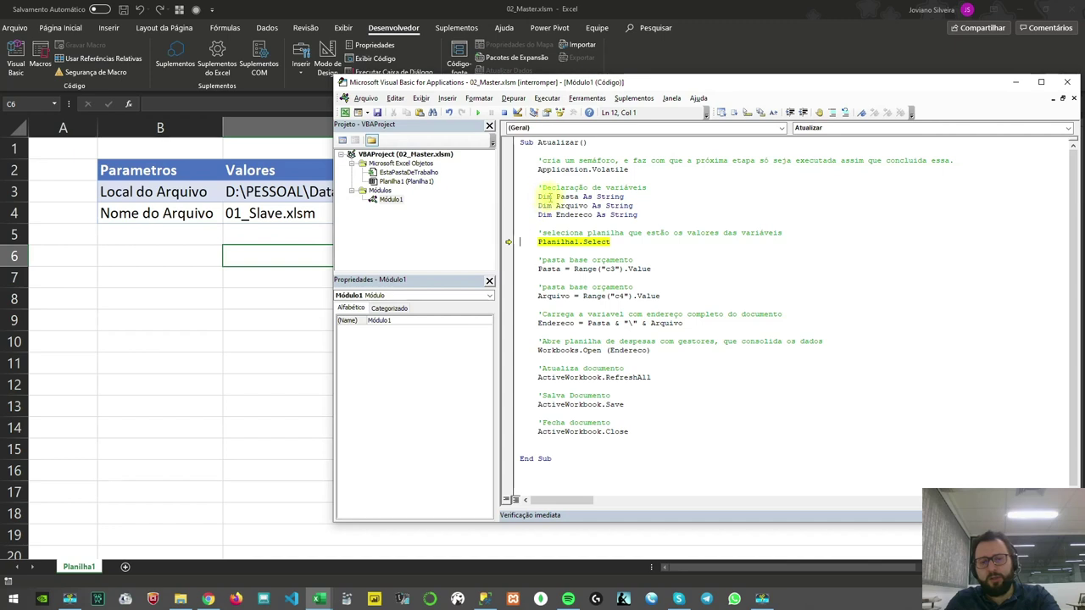
{"action": "key", "text": "F8"}
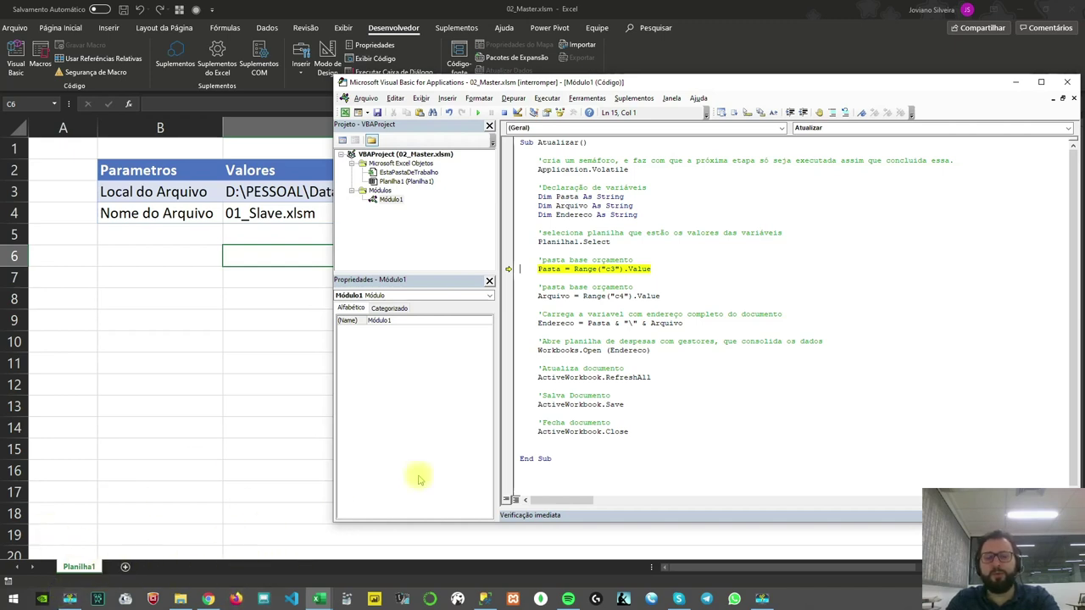
{"action": "key", "text": "F8"}
{"action": "key", "text": "F8"}
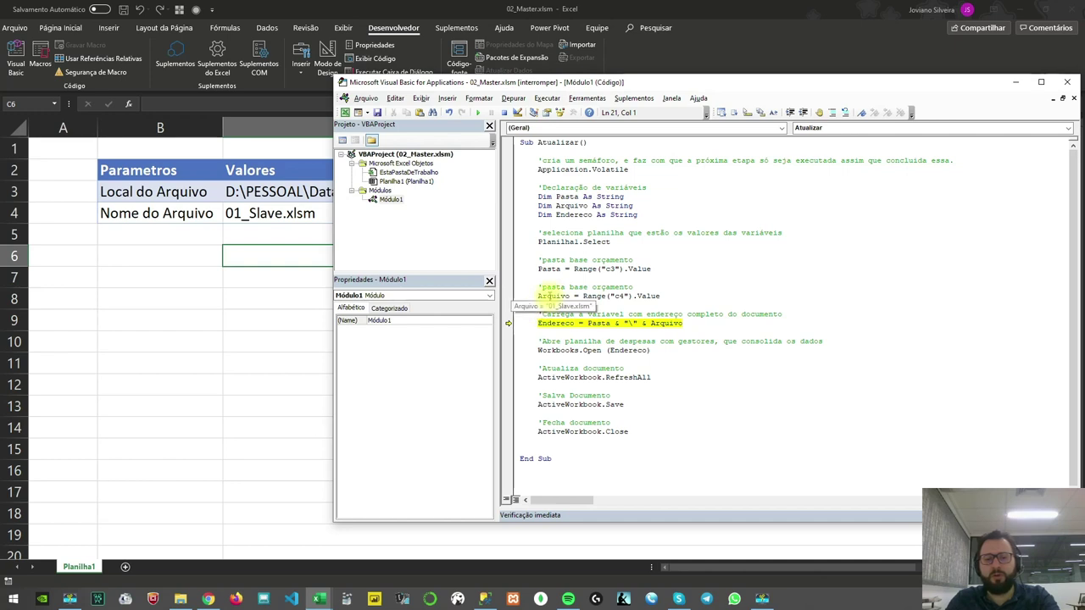
{"action": "mouse_move", "coordinate": [549, 269]}
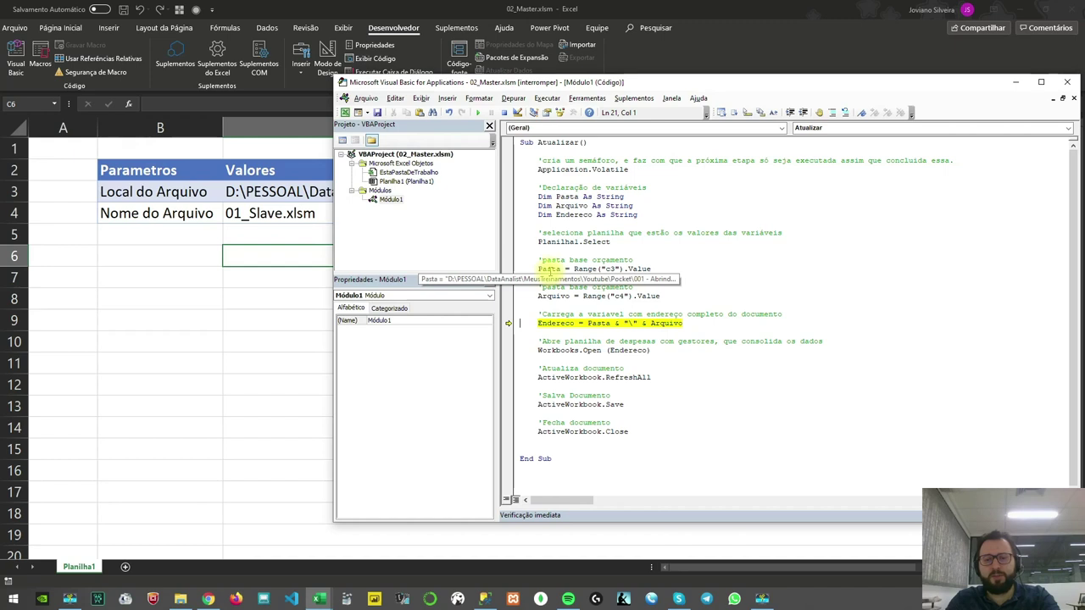
{"action": "key", "text": "F8"}
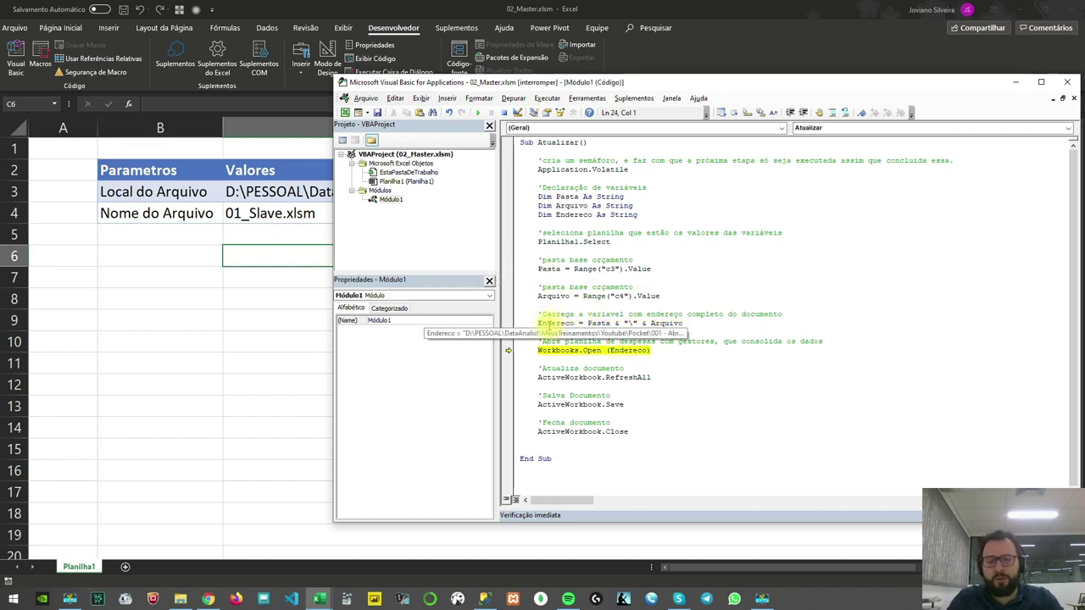
{"action": "key", "text": "F8"}
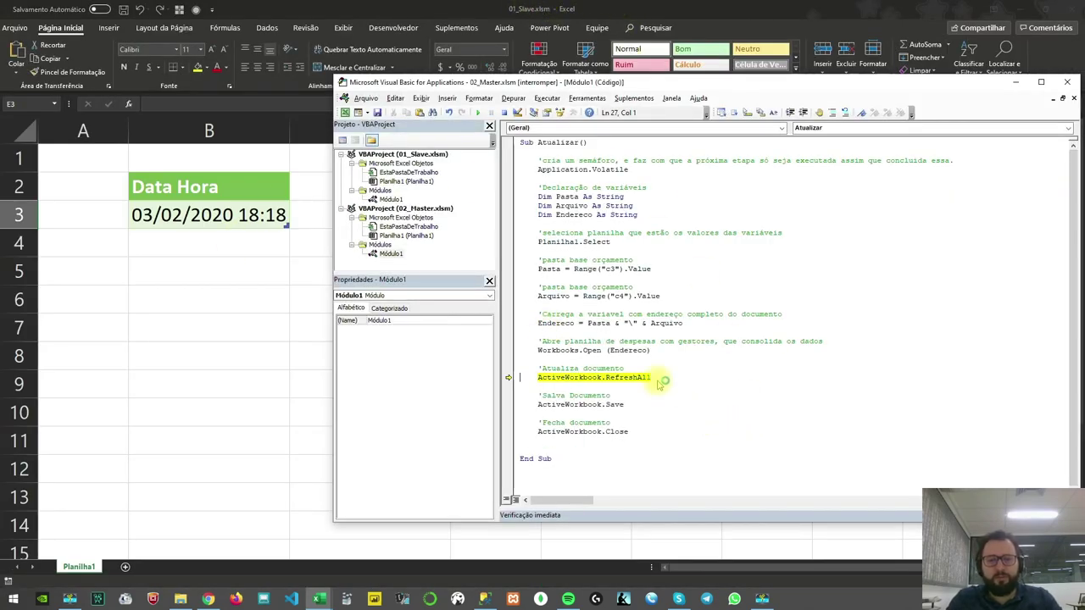
{"action": "key", "text": "F8"}
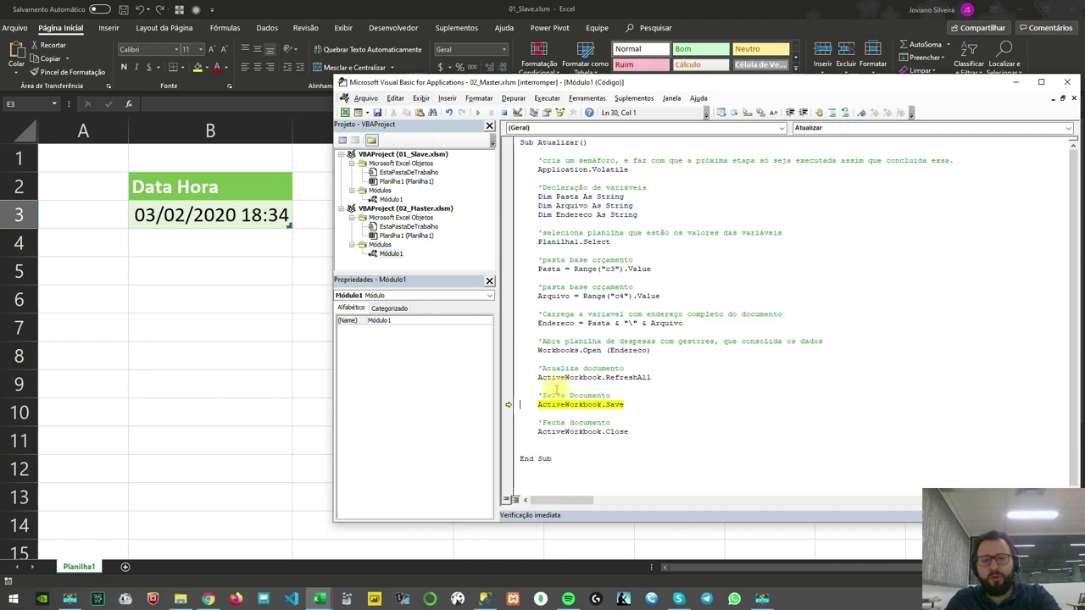
{"action": "key", "text": "F8"}
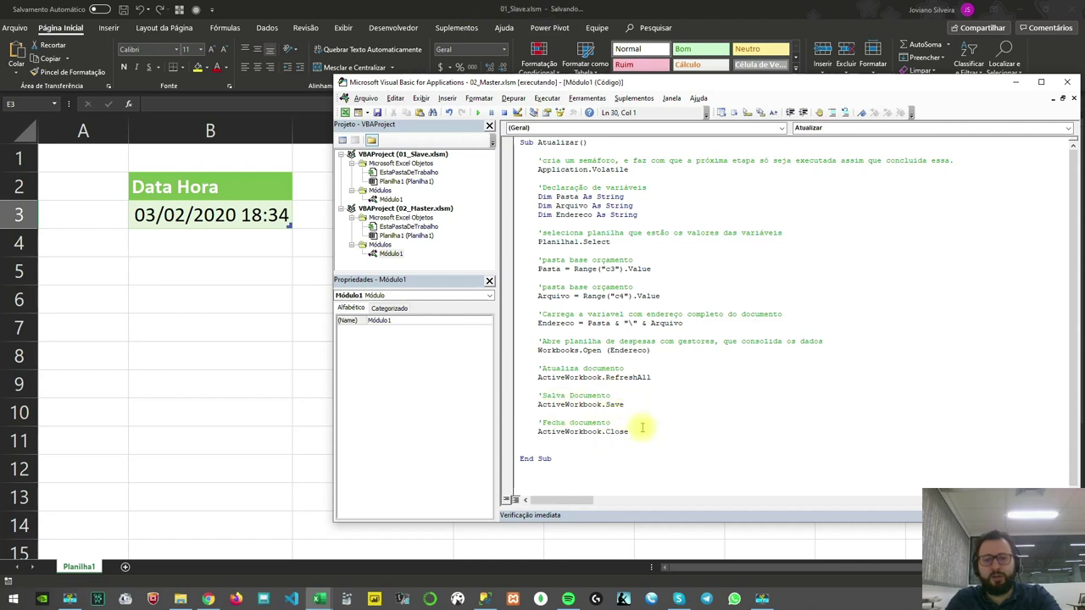
{"action": "key", "text": "F8"}
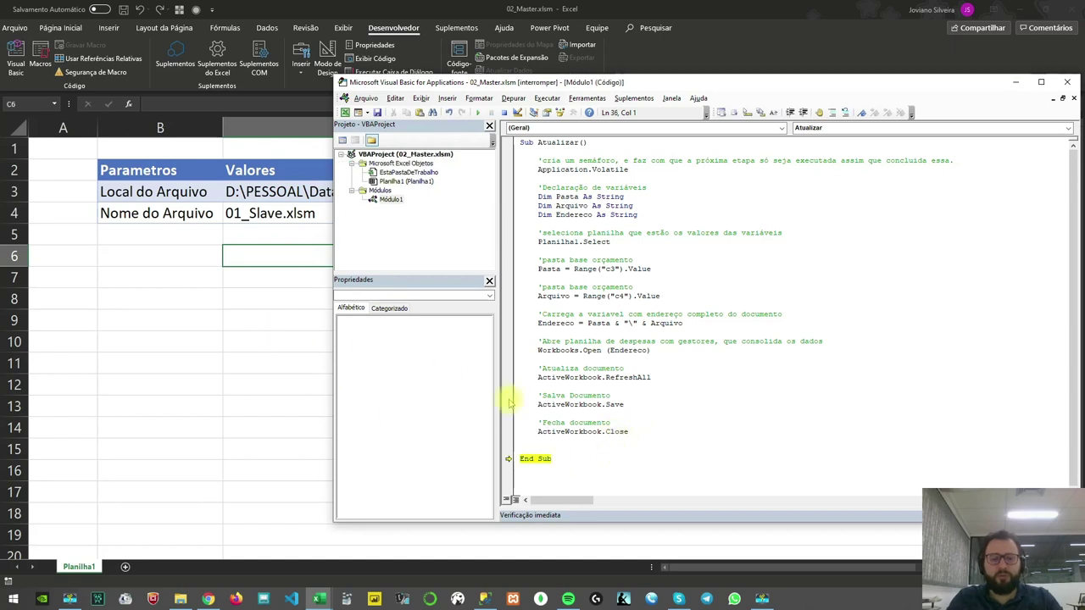
Step: Confirm in File Explorer that 01_Slave.xlsm's Date modified is now 03/02/2020 18:34
{"action": "left_click", "coordinate": [215, 295]}
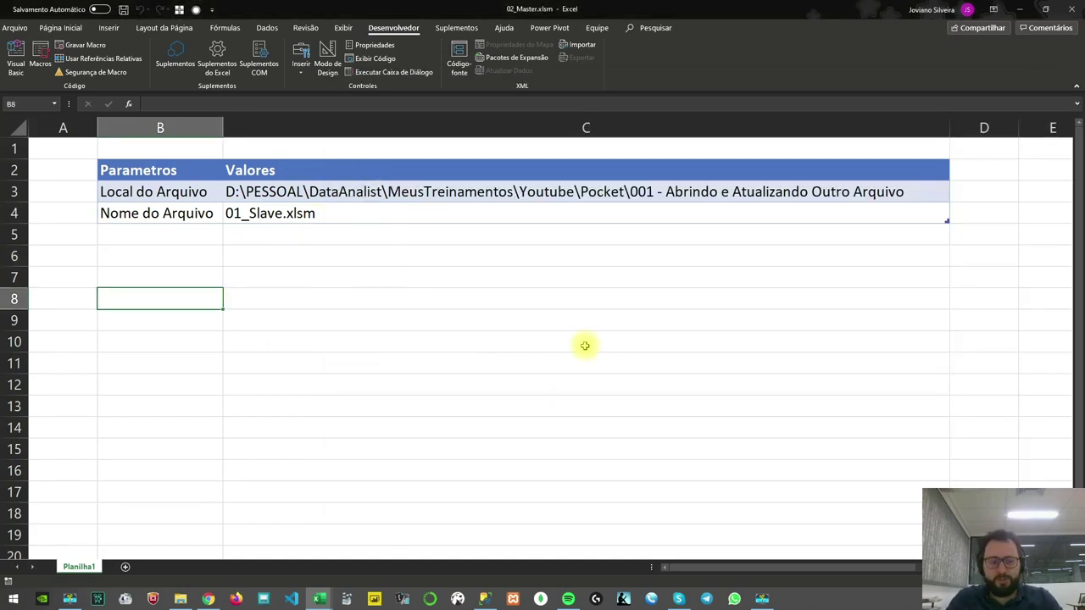
{"action": "left_click", "coordinate": [181, 598]}
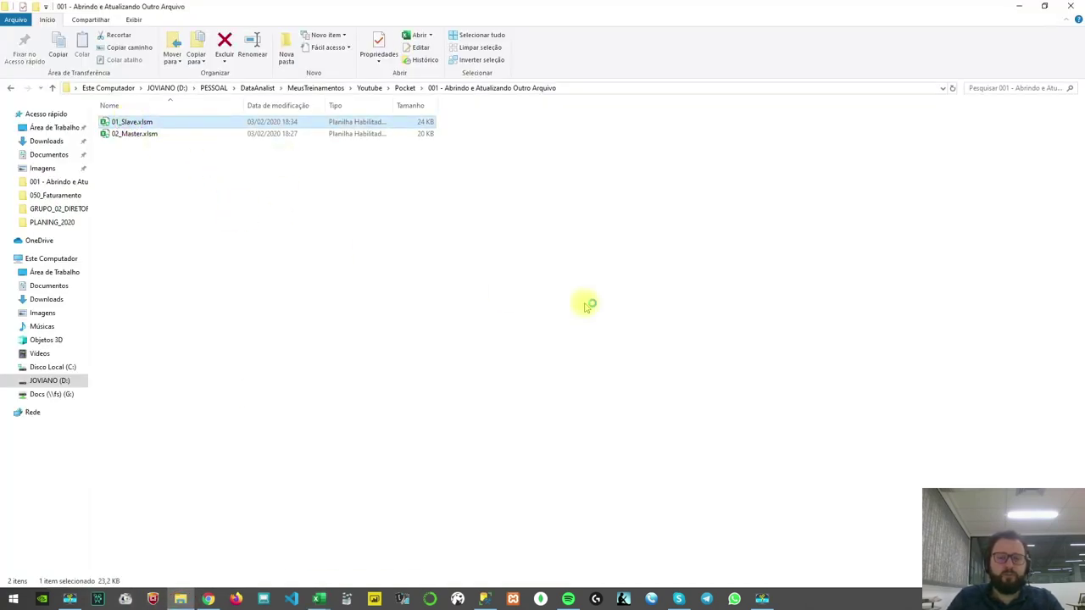
{"action": "key", "text": "alt+Tab"}
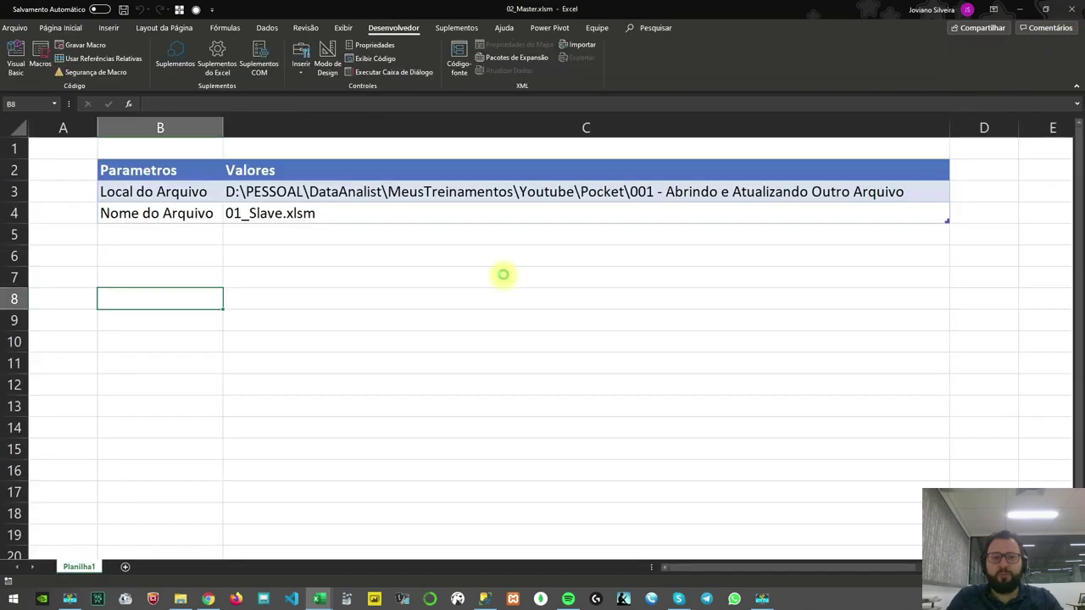
{"action": "key", "text": "alt+Tab"}
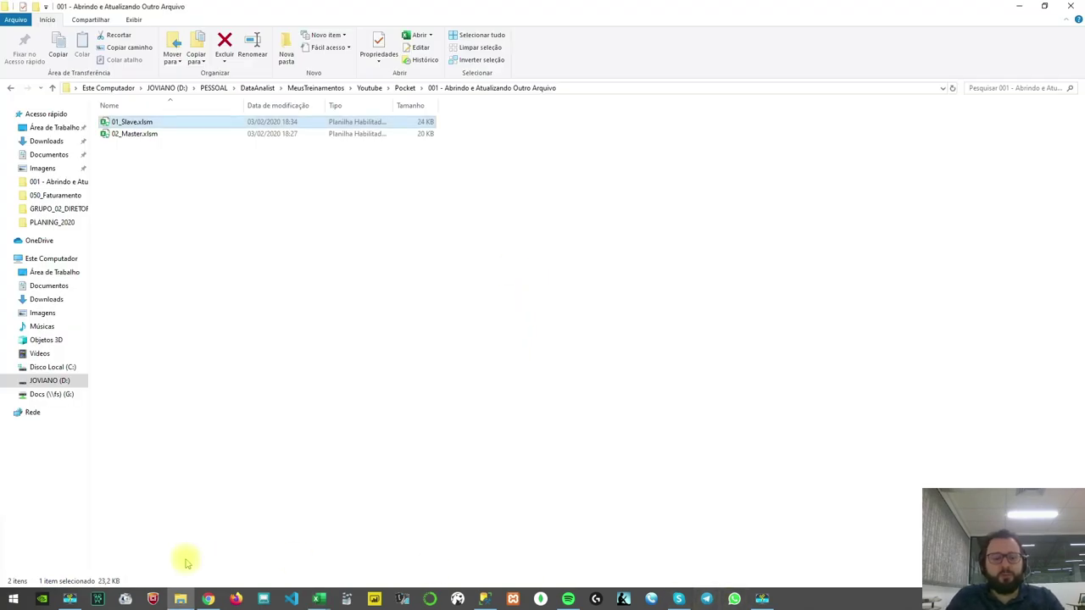
{"action": "left_click", "coordinate": [381, 551]}
Step: Run the whole Atualizar macro and answer Cancelar on the pending-refresh warning
{"action": "left_click", "coordinate": [664, 242]}
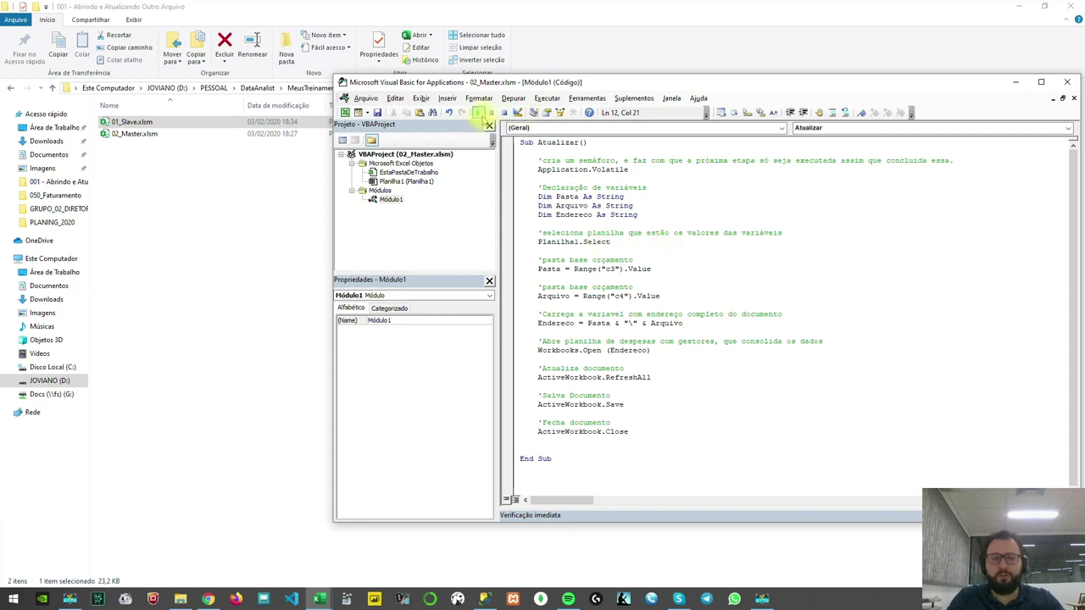
{"action": "left_click", "coordinate": [478, 114]}
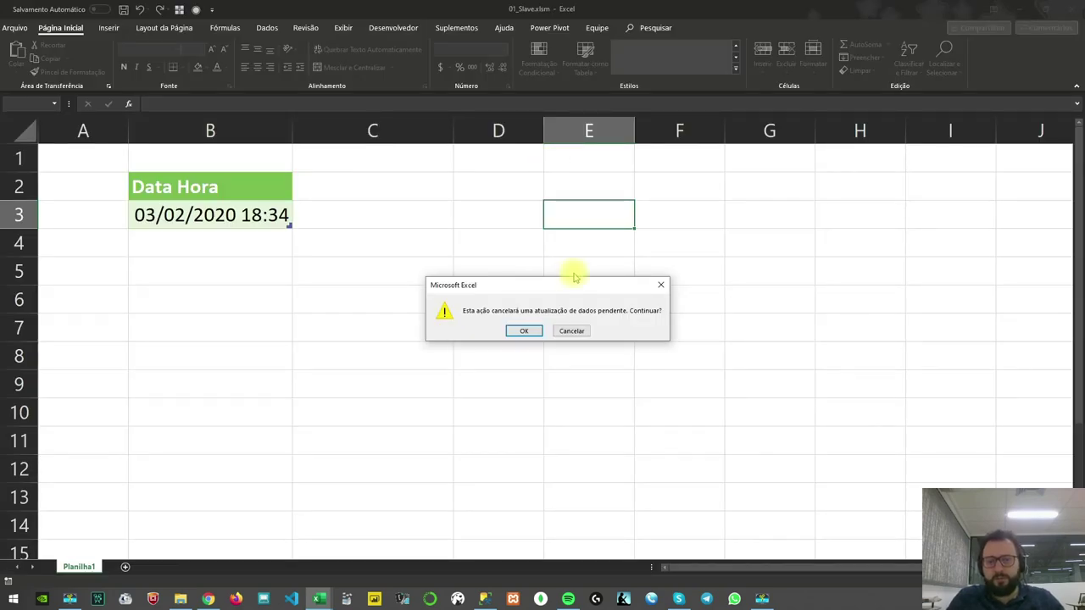
{"action": "left_click", "coordinate": [573, 332]}
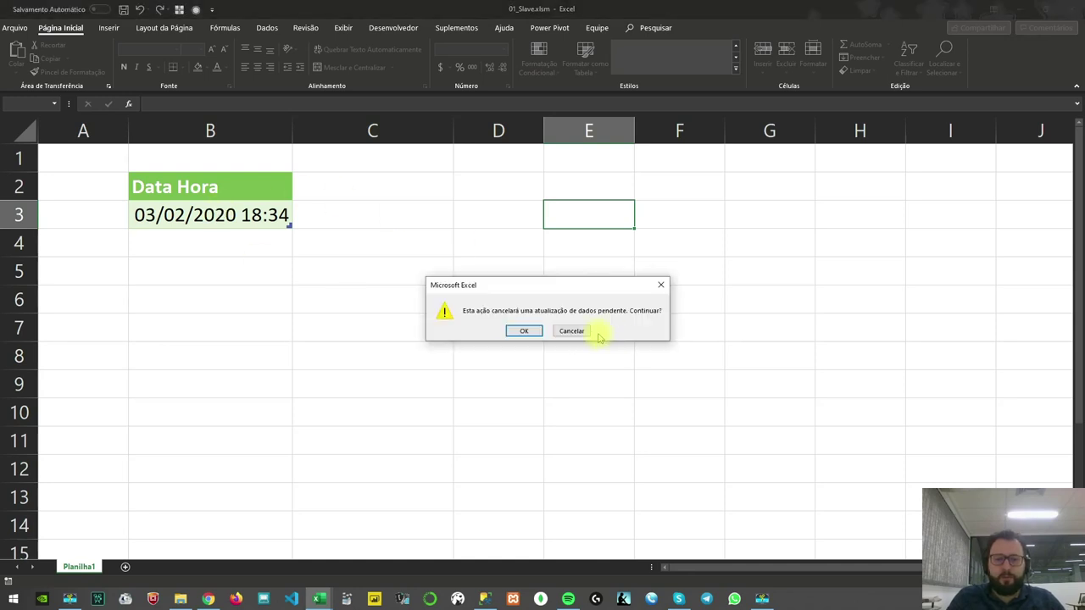
{"action": "left_click", "coordinate": [571, 330]}
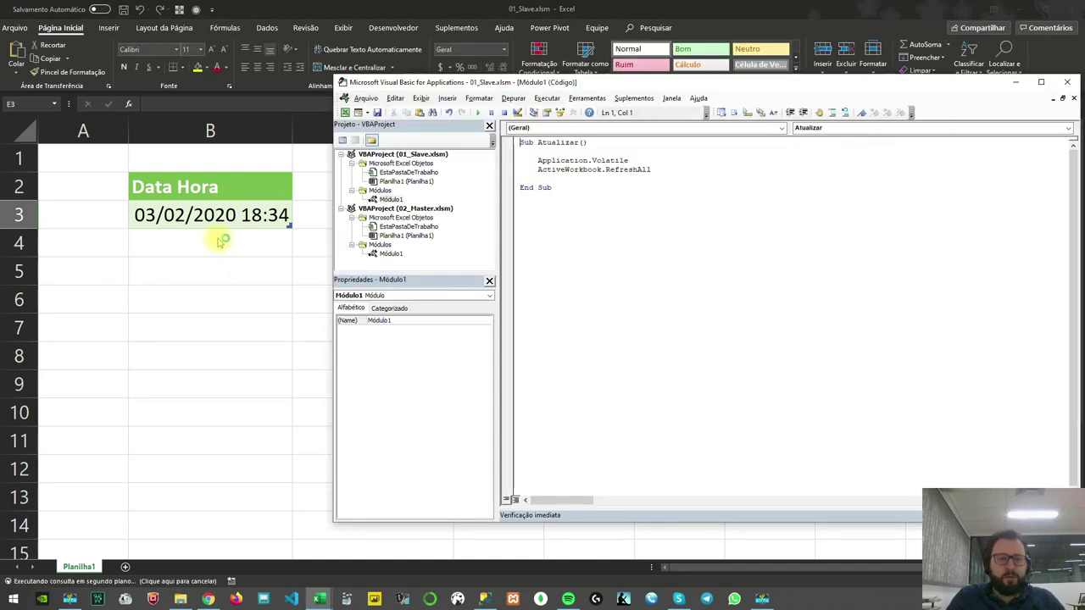
Step: Check that 01_Slave.xlsm's Consulta table shows Data Hora 03/02/2020 18:34
{"action": "left_click", "coordinate": [210, 272]}
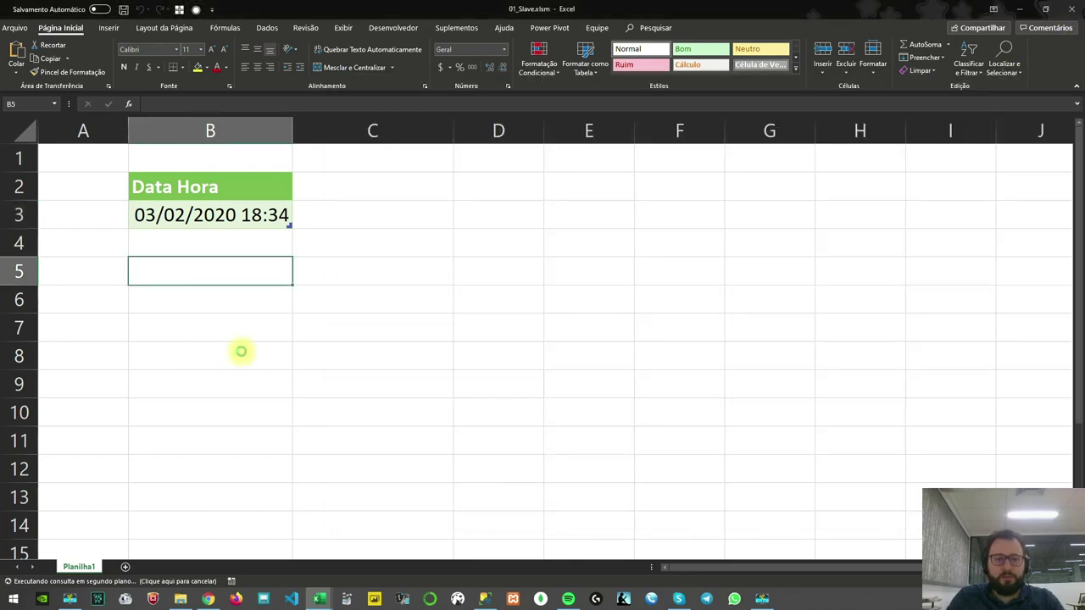
{"action": "left_click", "coordinate": [216, 214]}
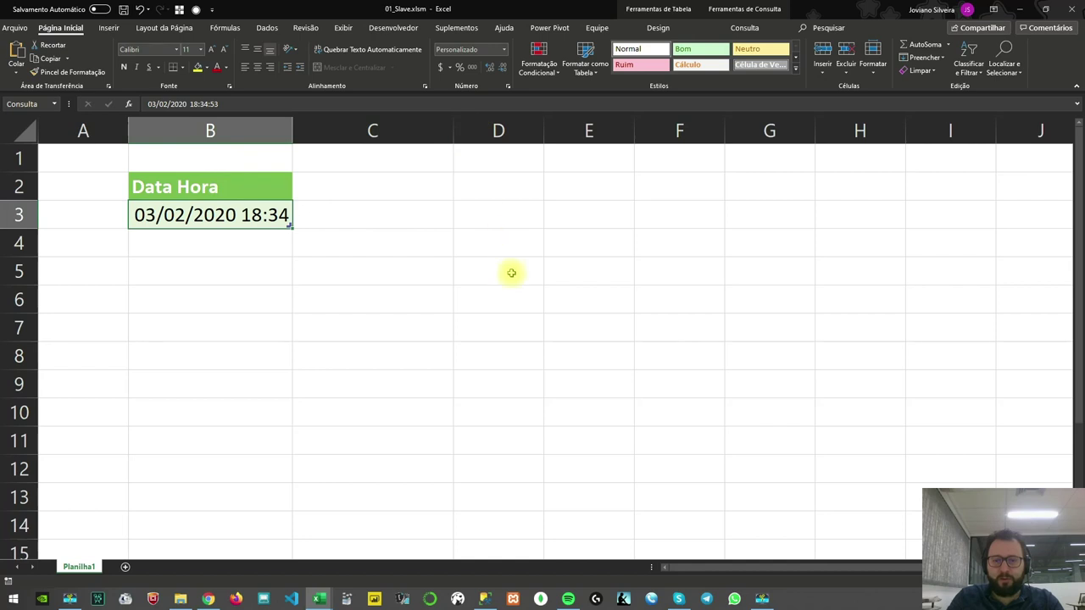
{"action": "left_click", "coordinate": [421, 218]}
{"action": "left_click", "coordinate": [346, 347]}
{"action": "left_click", "coordinate": [244, 193]}
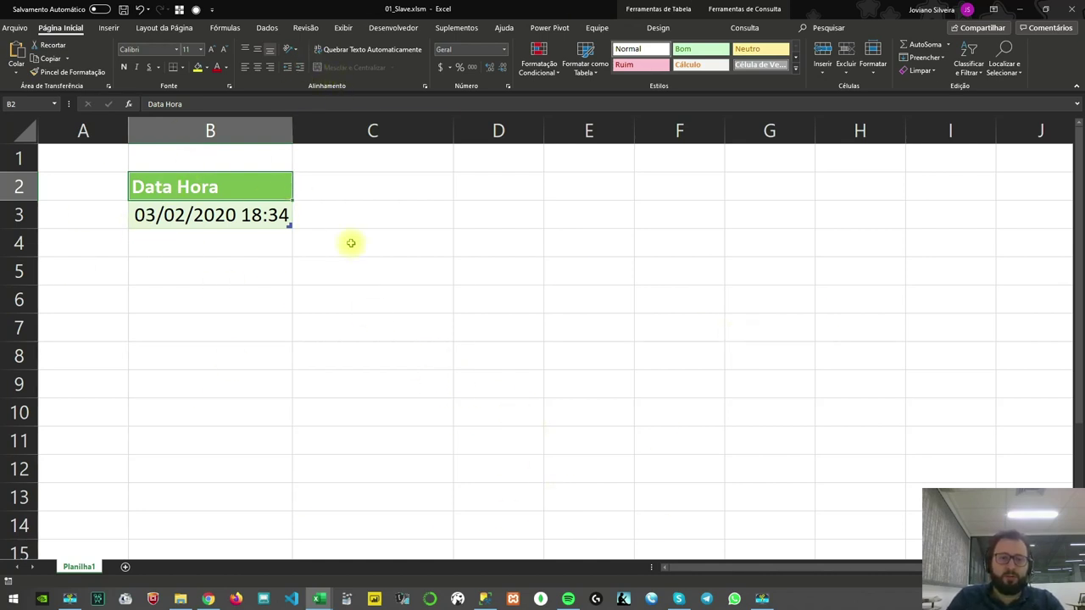
Step: Review the Consulta query's refresh properties from Consultas e Conexões and confirm with OK
{"action": "left_click", "coordinate": [382, 237]}
{"action": "left_click", "coordinate": [252, 215]}
{"action": "left_click", "coordinate": [267, 27]}
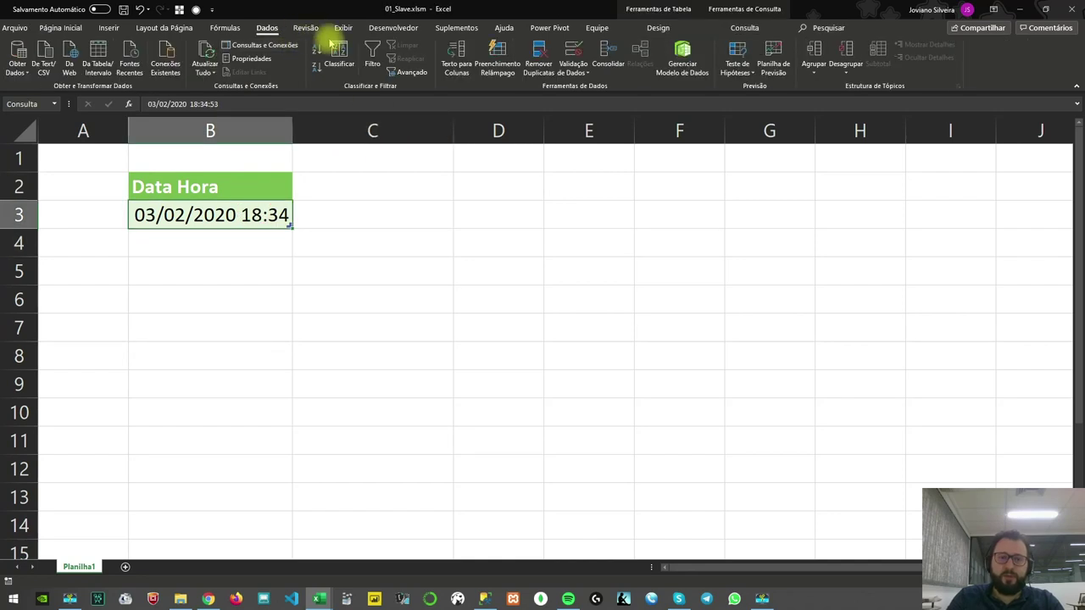
{"action": "left_click", "coordinate": [259, 45]}
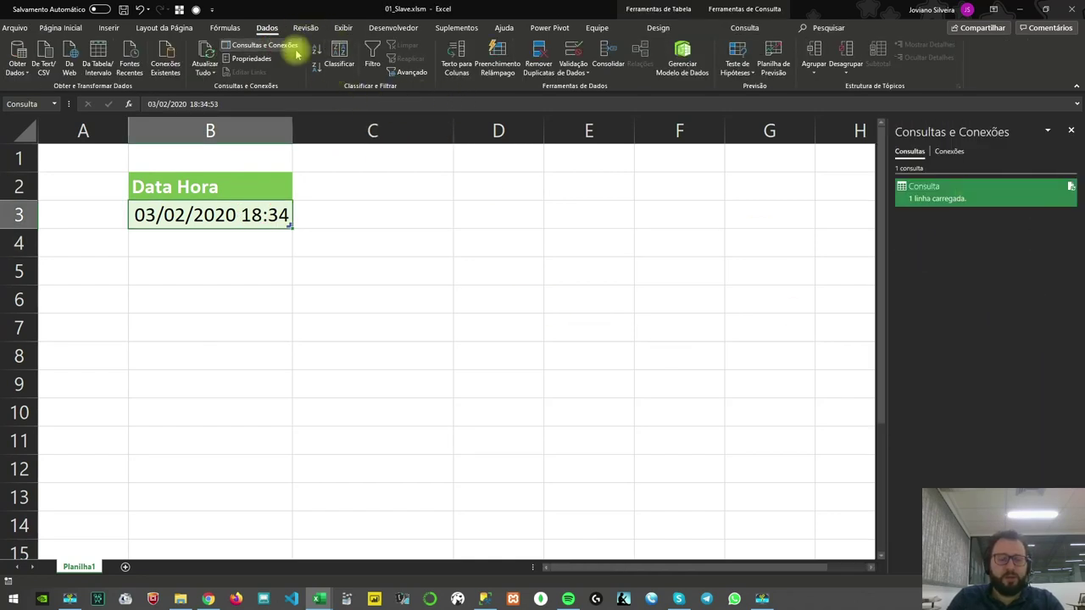
{"action": "left_click", "coordinate": [207, 70]}
{"action": "left_click", "coordinate": [245, 140]}
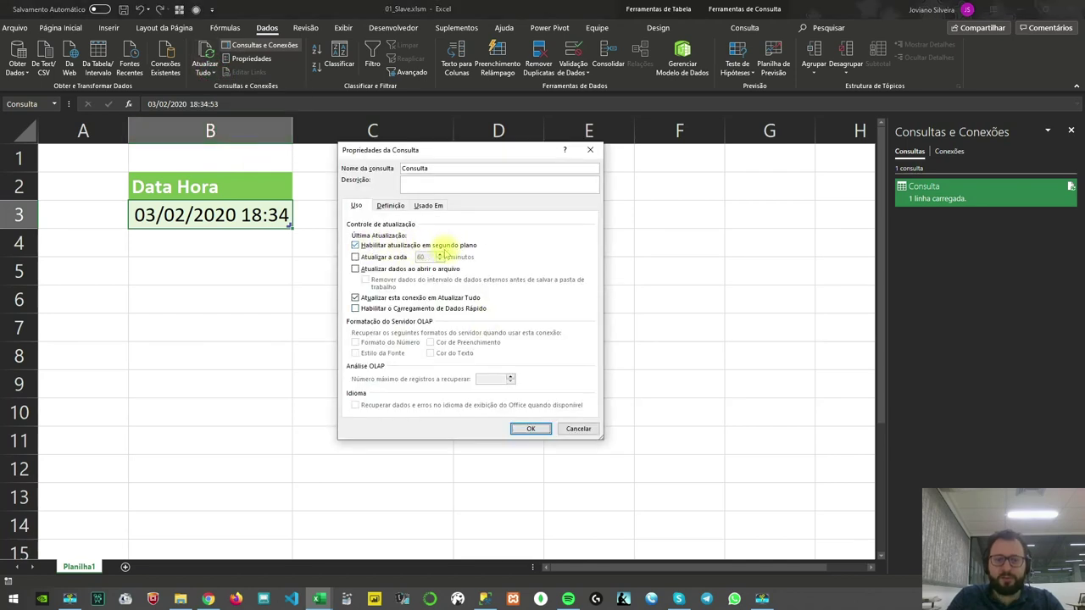
{"action": "left_click", "coordinate": [530, 428]}
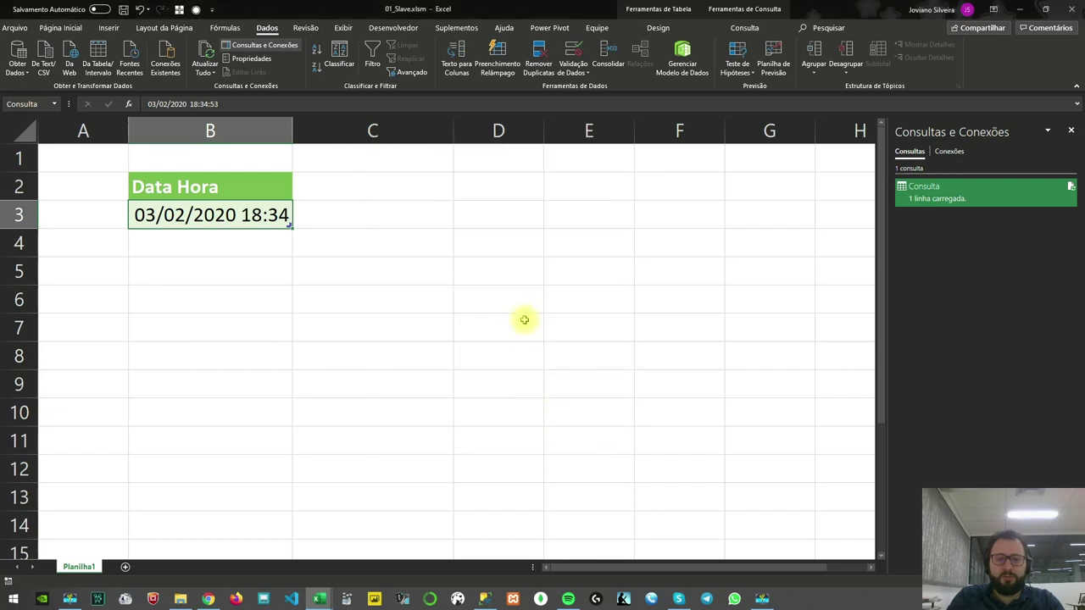
Step: Save 01_Slave.xlsm with Ctrl+S and close it, returning to 02_Master.xlsm
{"action": "left_click", "coordinate": [523, 317]}
{"action": "key", "text": "ctrl+s"}
{"action": "left_click", "coordinate": [1068, 6]}
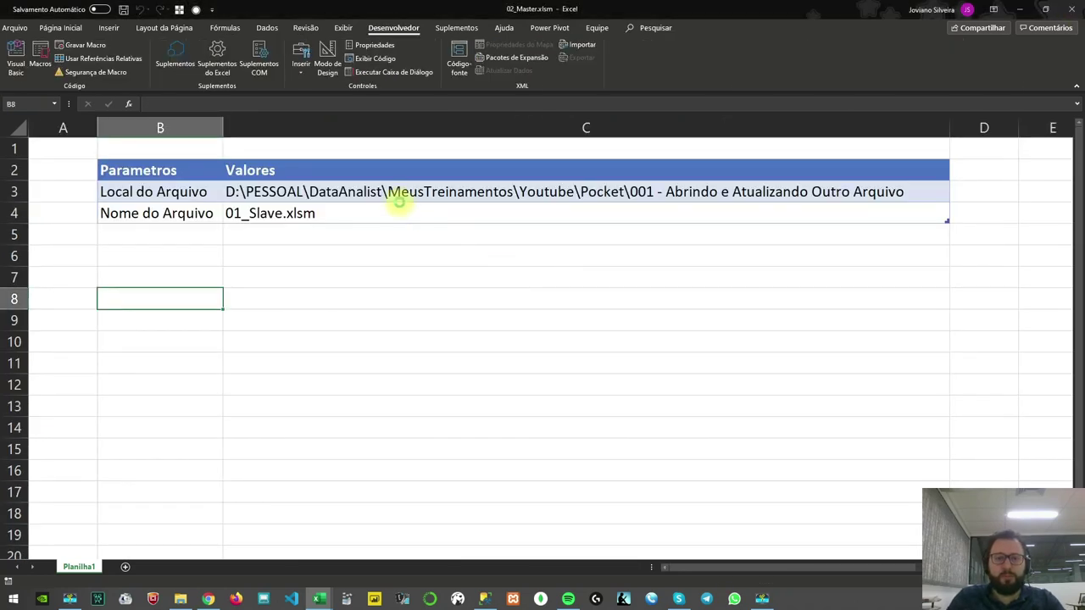
Step: Run Atualizar from 02_Master's VBA editor to completion and return to the Parametros sheet
{"action": "left_click", "coordinate": [400, 206]}
{"action": "left_click", "coordinate": [16, 66]}
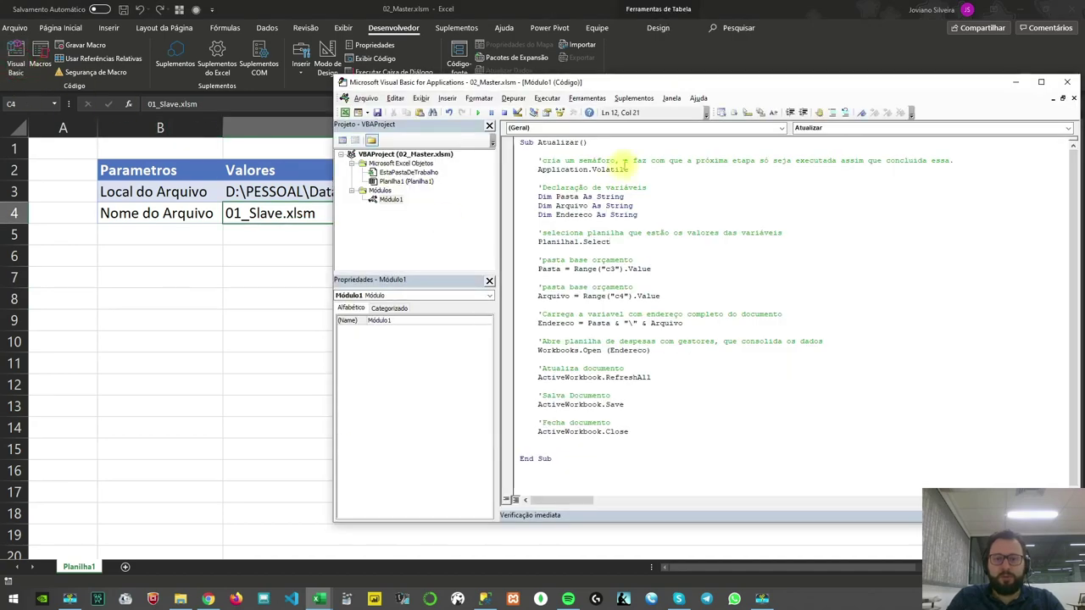
{"action": "left_click", "coordinate": [477, 113]}
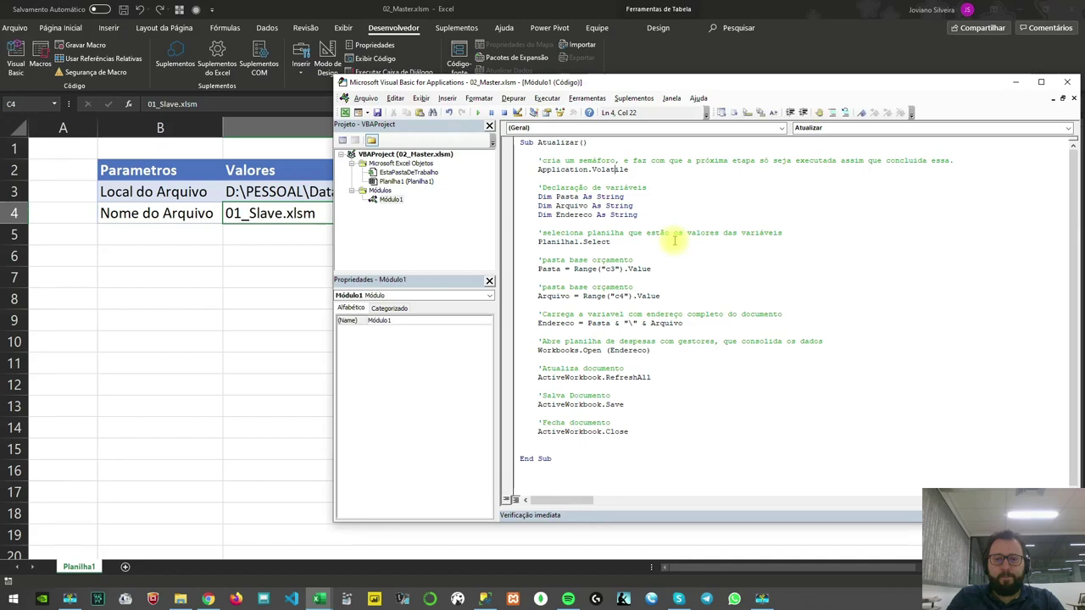
{"action": "left_click", "coordinate": [237, 242]}
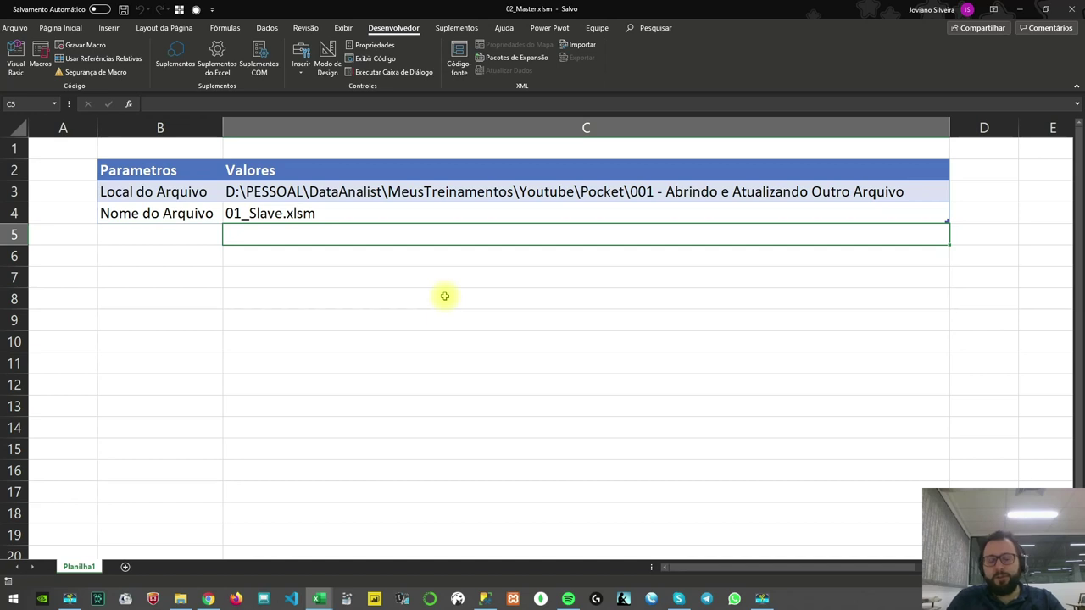
{"action": "left_click", "coordinate": [435, 330]}
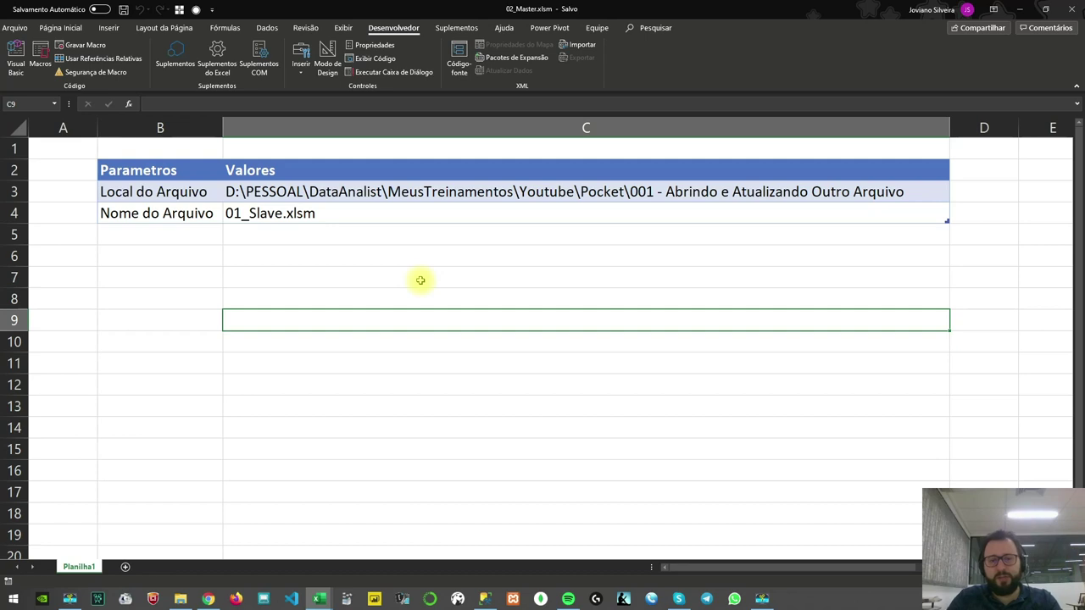
{"action": "key", "text": "Return"}
{"action": "left_click", "coordinate": [416, 312]}
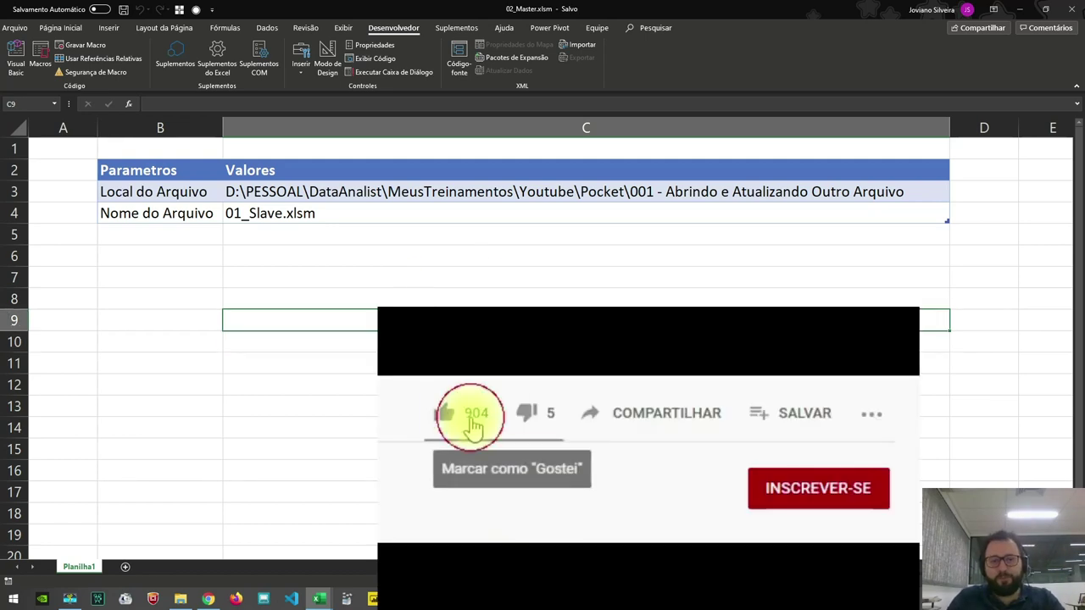
{"action": "left_click", "coordinate": [485, 271]}
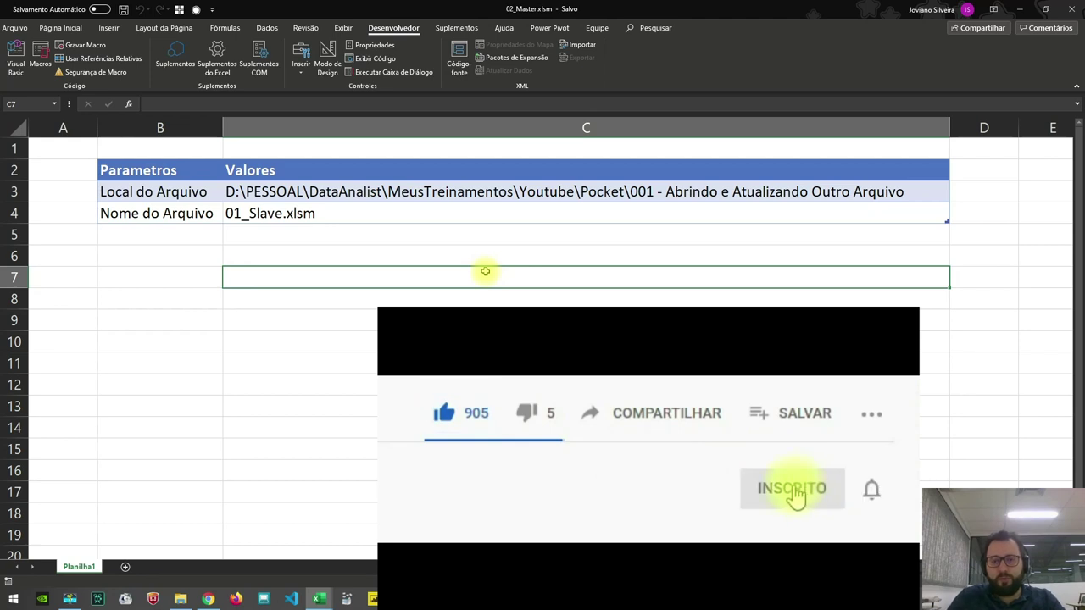